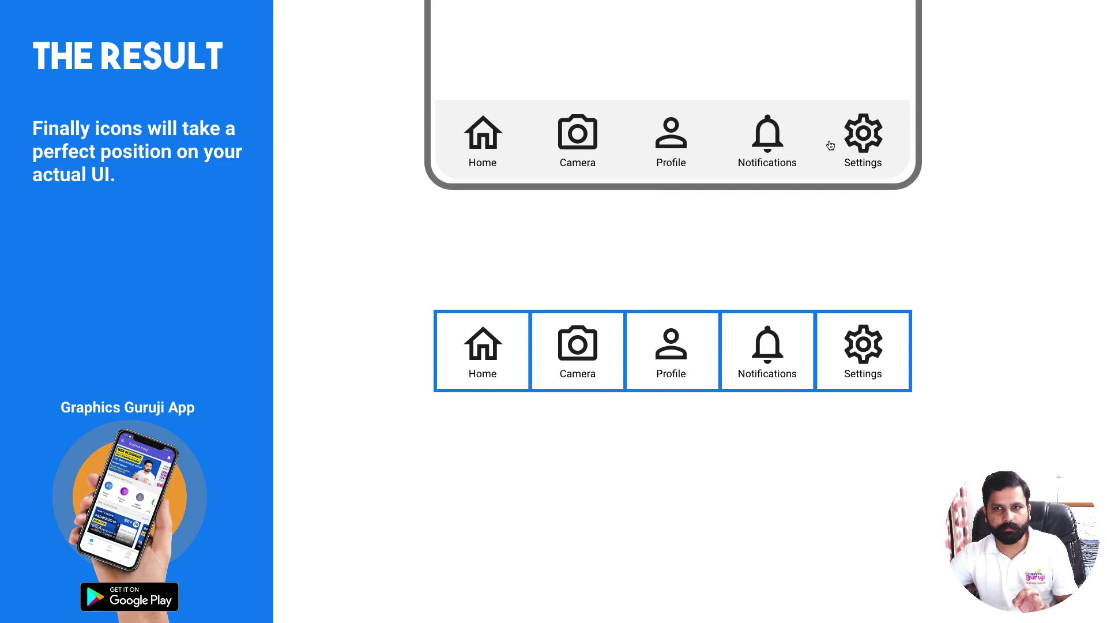
Advance the presentation from the result slides to the practice slide and exit the preview.
{"action": "left_click", "coordinate": [824, 190]}
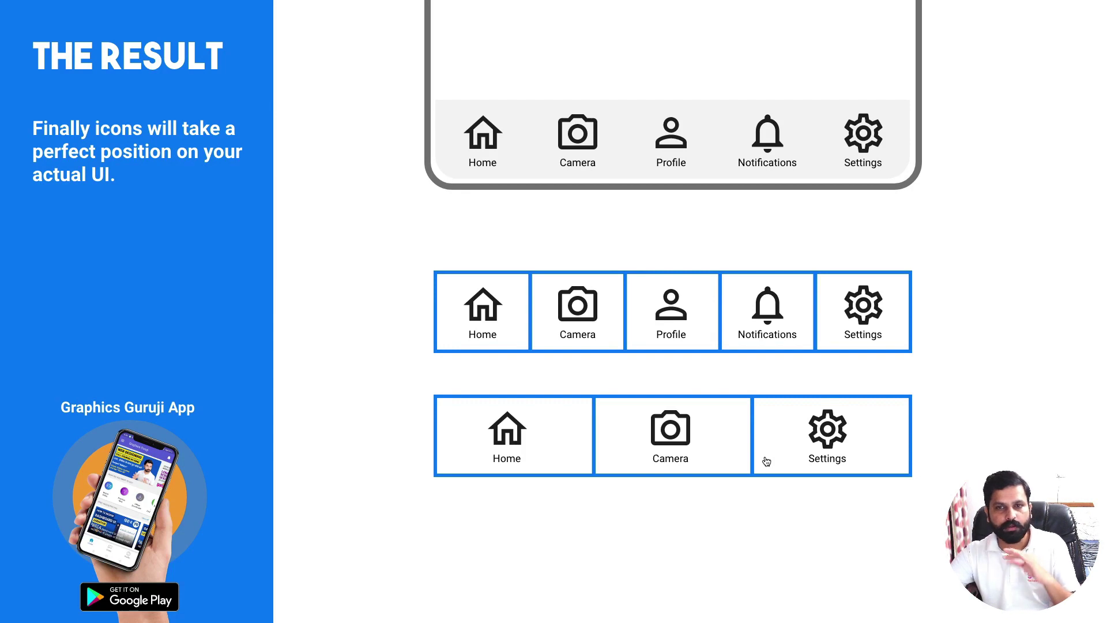
{"action": "left_click", "coordinate": [766, 461]}
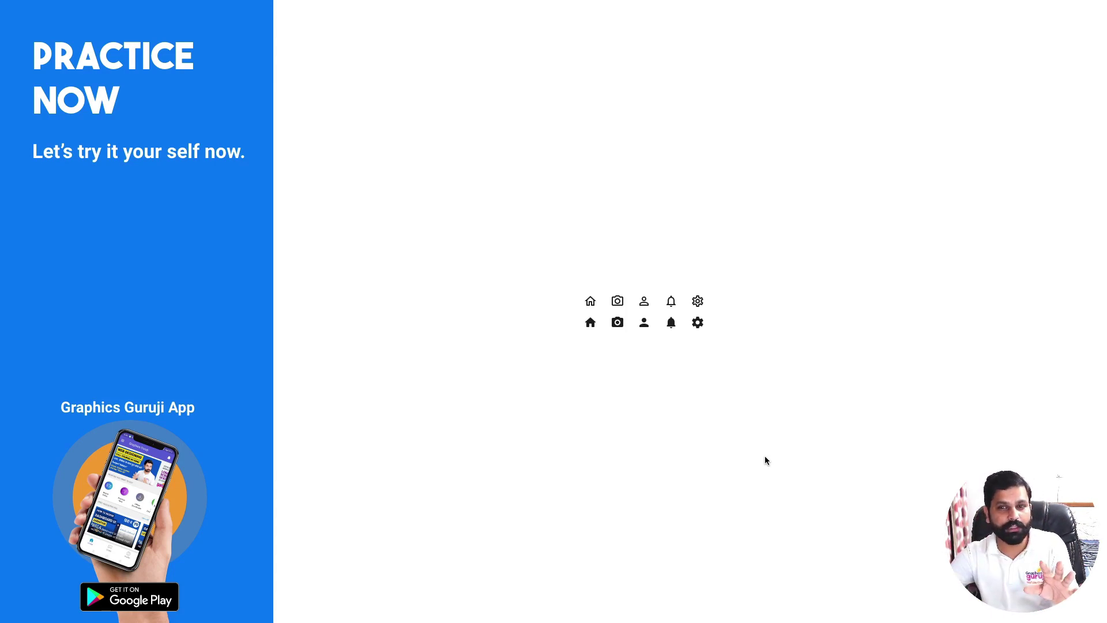
{"action": "key", "text": "Escape"}
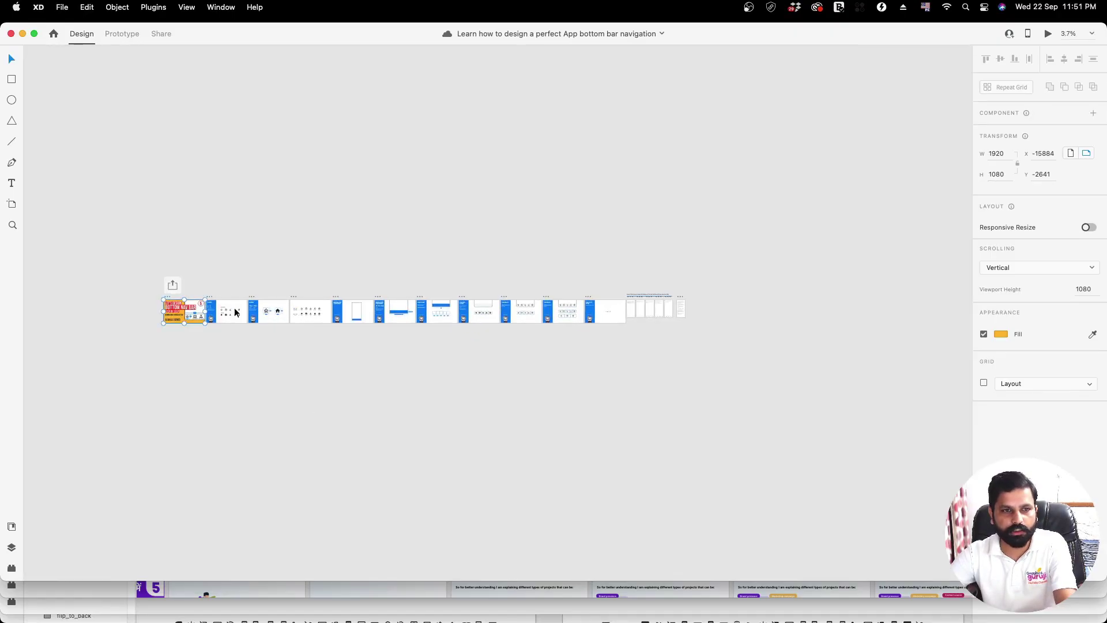
Examine the Step 1 to Step 5 artboards, including the nav bar boxes on Step 2 and Step 4.
{"action": "scroll", "coordinate": [660, 315], "scroll_direction": "up", "scroll_amount": 3}
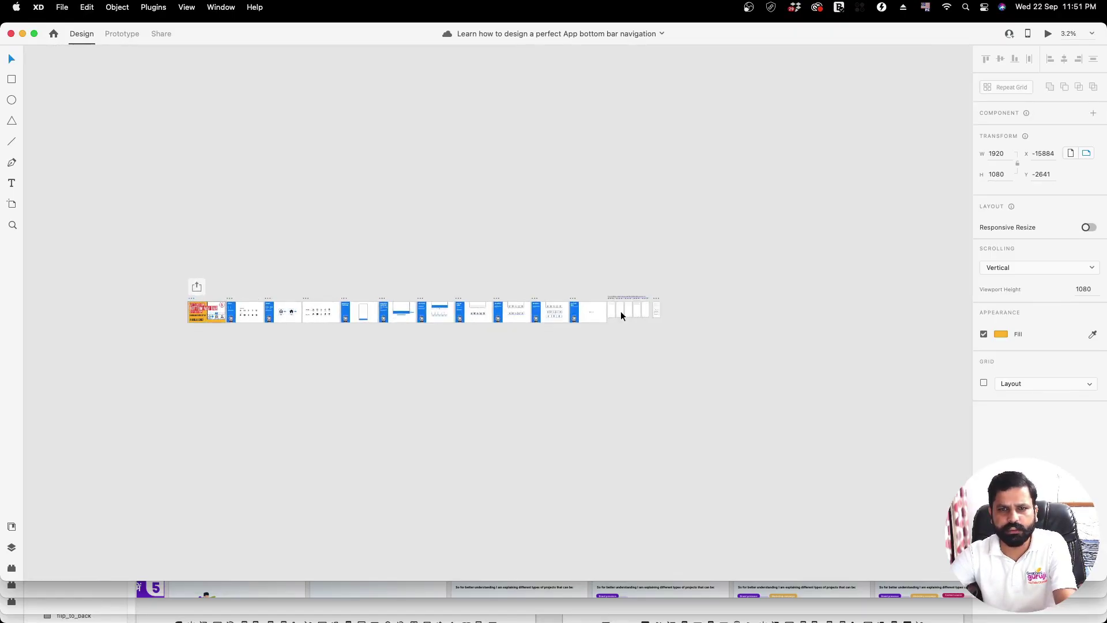
{"action": "scroll", "coordinate": [672, 315], "scroll_direction": "up", "scroll_amount": 5}
{"action": "scroll", "coordinate": [618, 287], "scroll_direction": "up", "scroll_amount": 3}
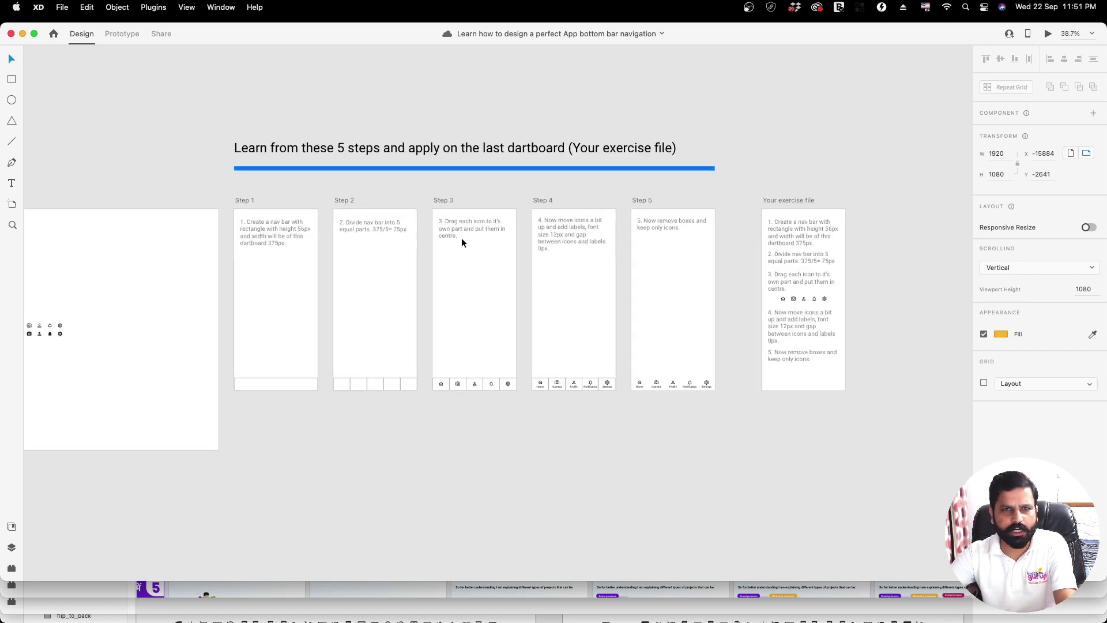
{"action": "scroll", "coordinate": [462, 242], "scroll_direction": "up", "scroll_amount": 3}
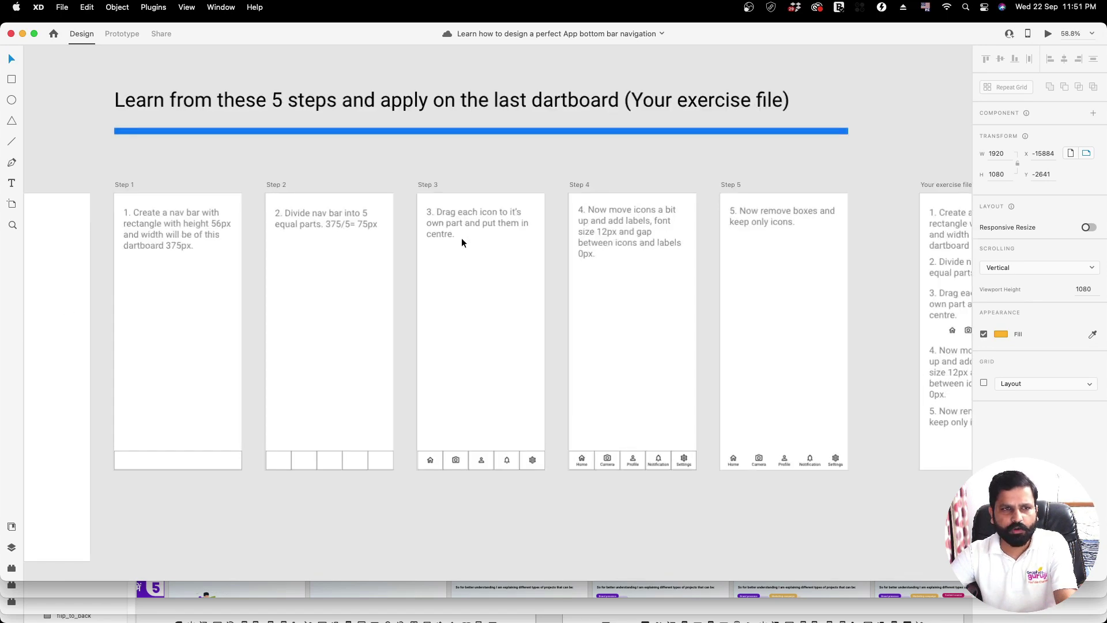
{"action": "scroll", "coordinate": [386, 150], "scroll_direction": "down", "scroll_amount": 2}
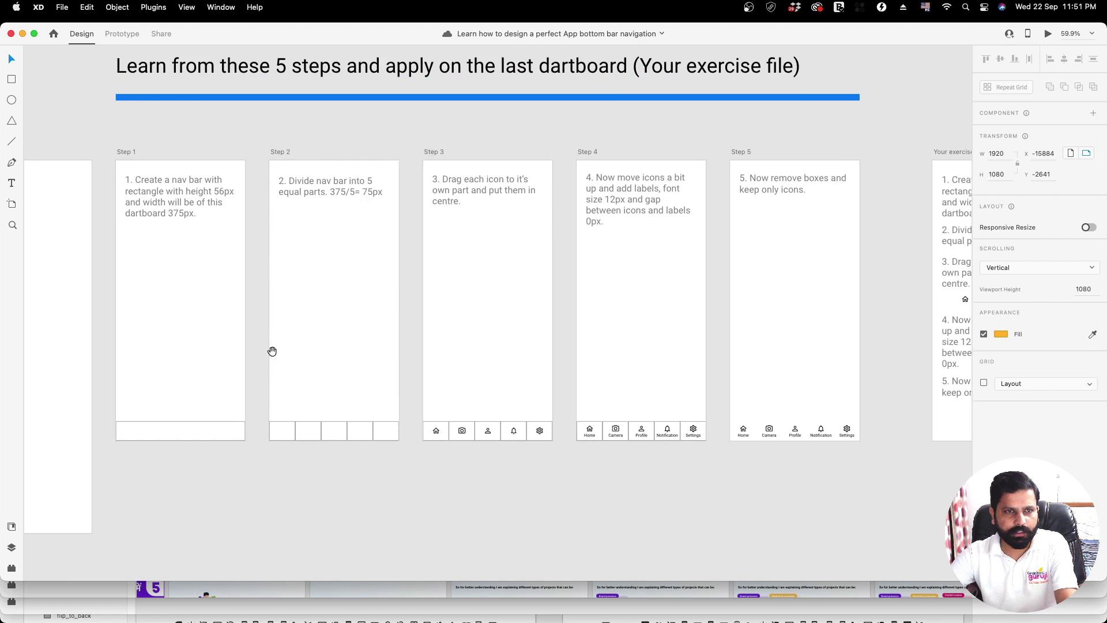
{"action": "left_click", "coordinate": [304, 432]}
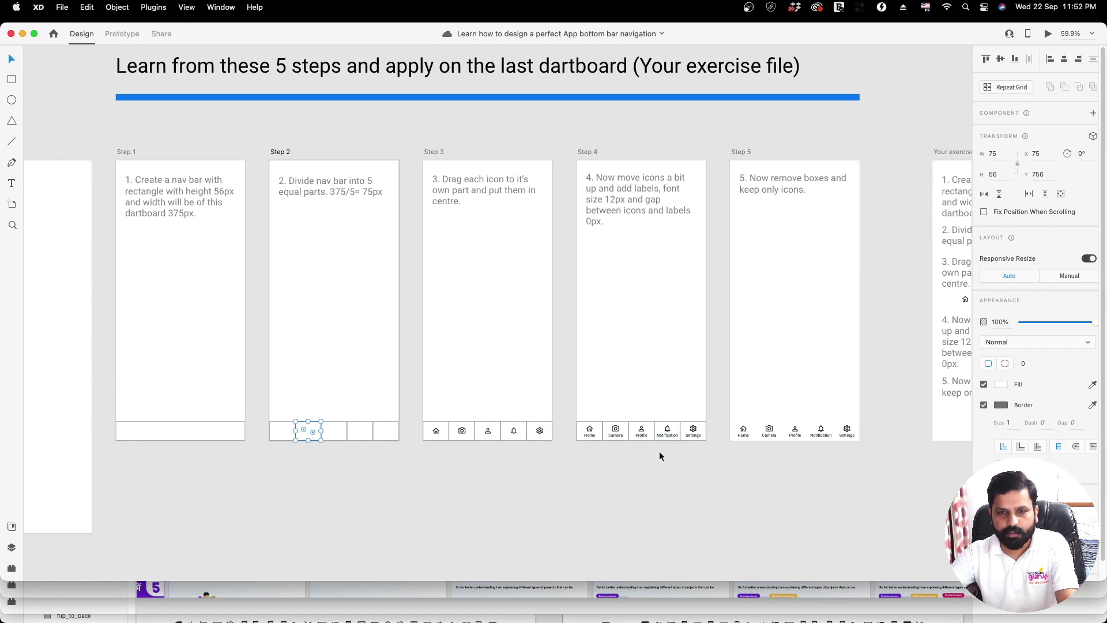
{"action": "left_click", "coordinate": [227, 455]}
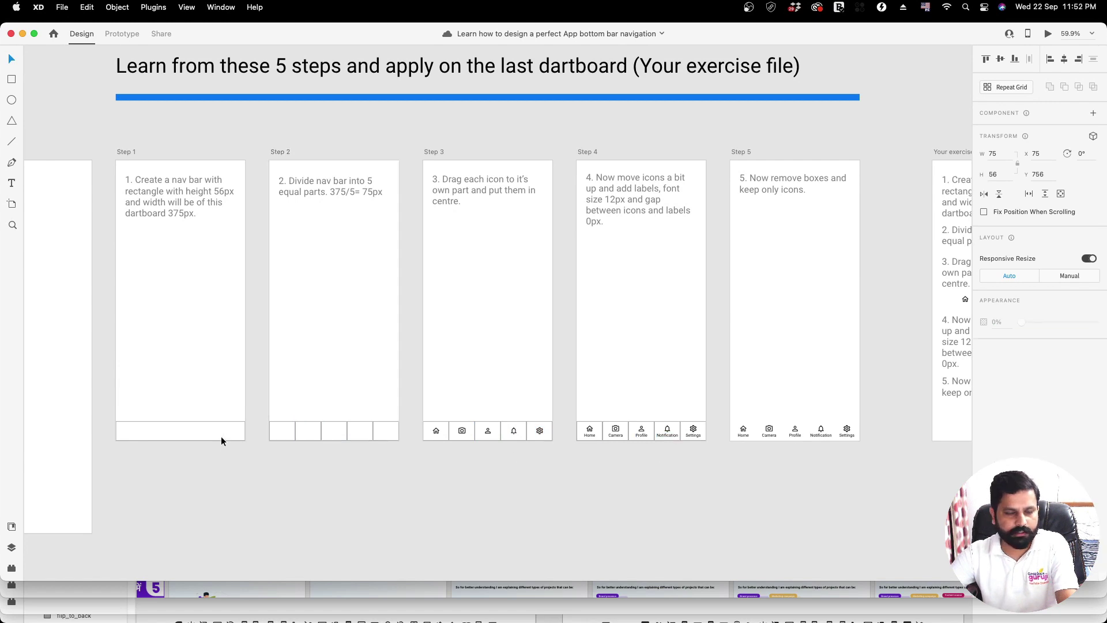
{"action": "left_click", "coordinate": [281, 437]}
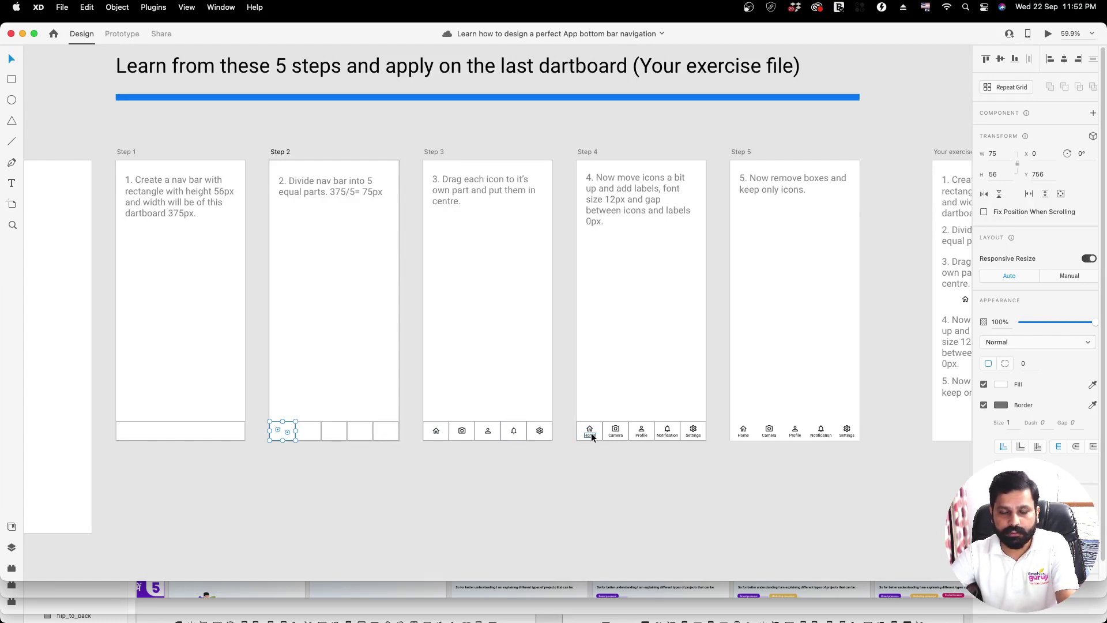
{"action": "scroll", "coordinate": [692, 434], "scroll_direction": "right", "scroll_amount": 5}
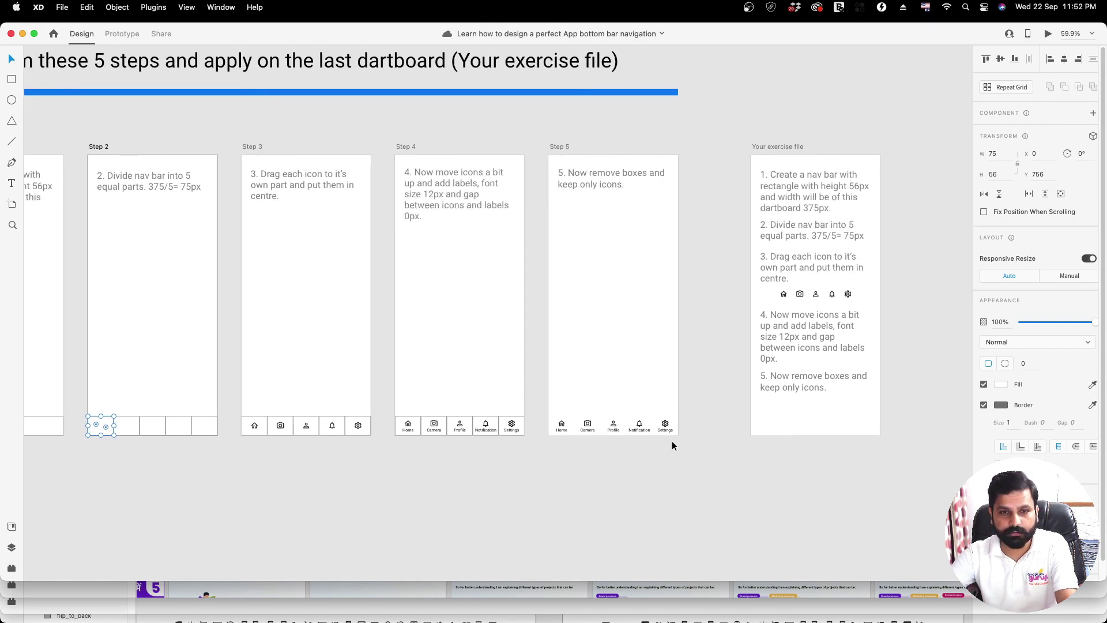
{"action": "left_click", "coordinate": [488, 423]}
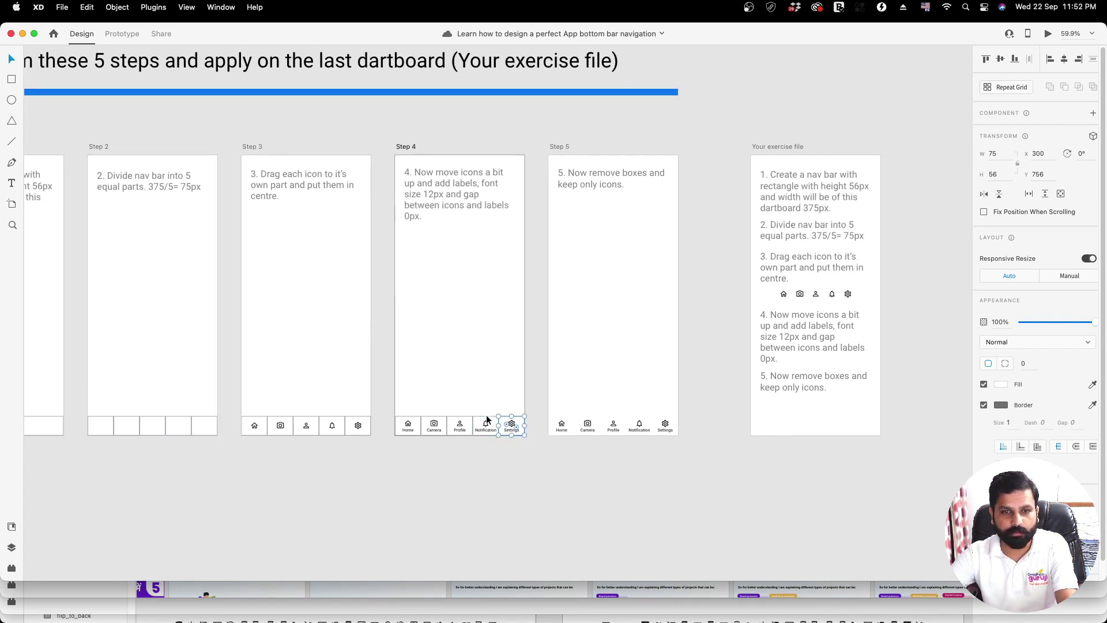
{"action": "left_click", "coordinate": [609, 495]}
{"action": "scroll", "coordinate": [851, 472], "scroll_direction": "right", "scroll_amount": 4}
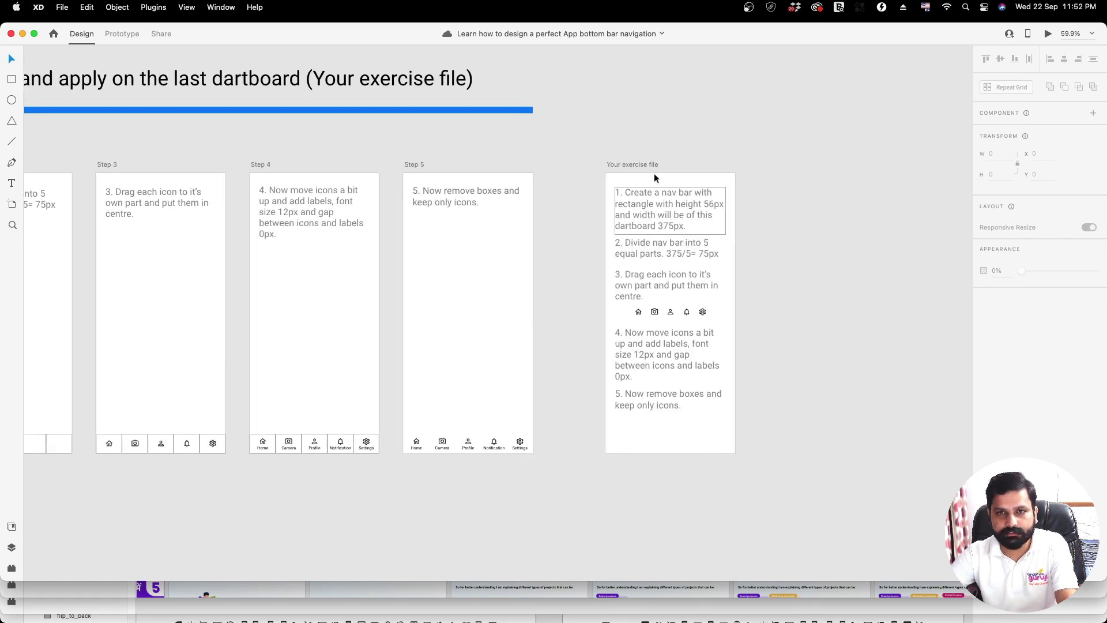
Read the five instructions on the "Your exercise file" artboard and check the artboard's dimensions.
{"action": "scroll", "coordinate": [687, 173], "scroll_direction": "up", "scroll_amount": 2}
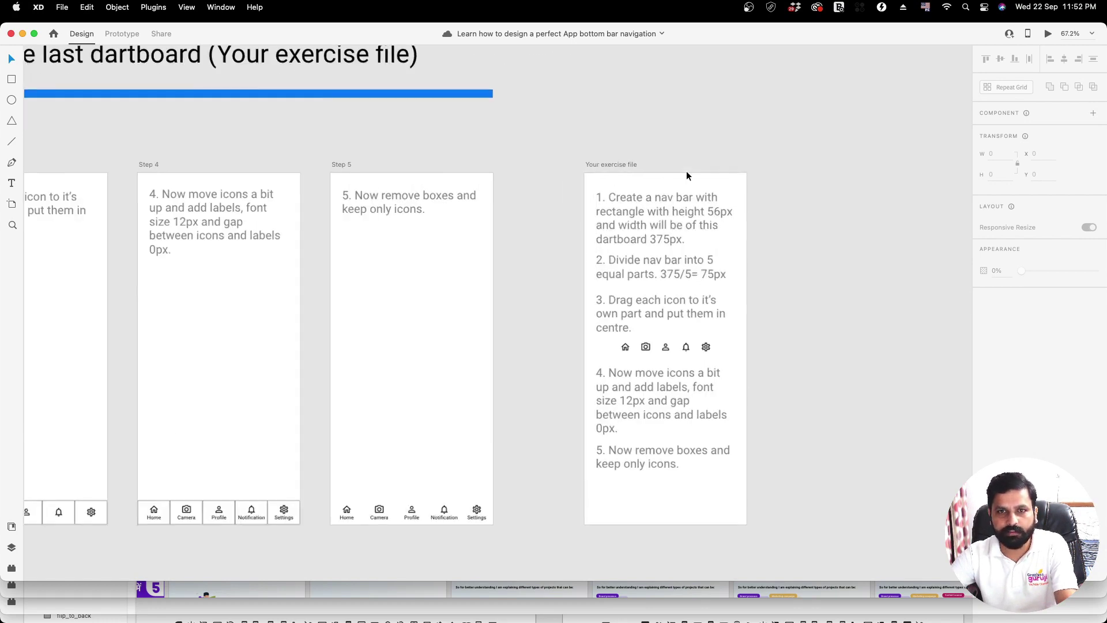
{"action": "scroll", "coordinate": [674, 182], "scroll_direction": "up", "scroll_amount": 2}
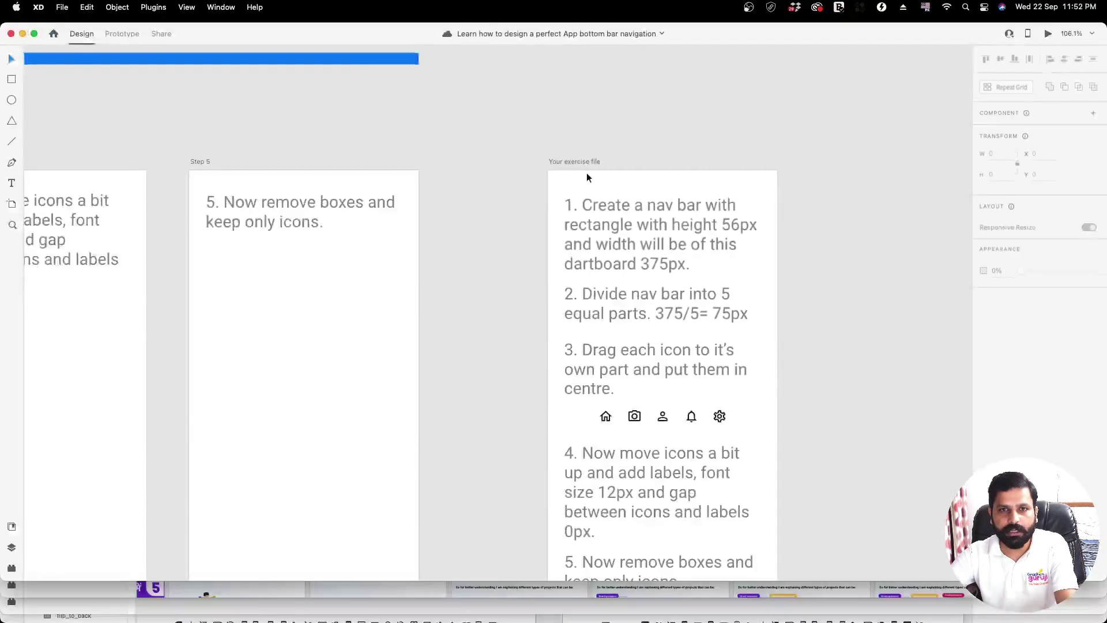
{"action": "scroll", "coordinate": [629, 257], "scroll_direction": "down", "scroll_amount": 5}
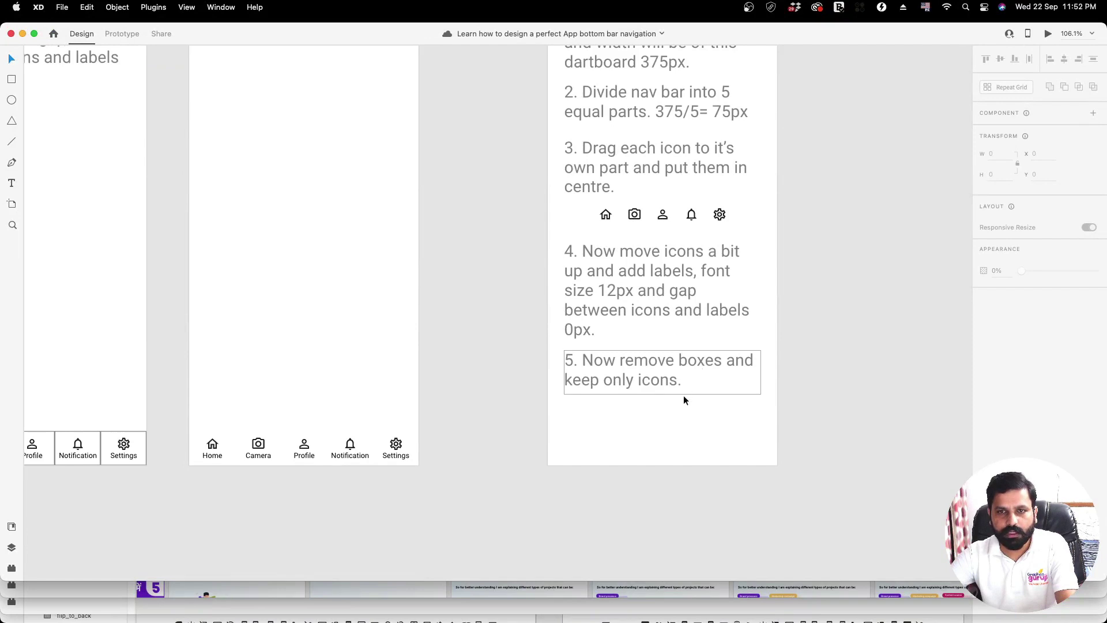
{"action": "left_click_drag", "start_coordinate": [854, 318], "coordinate": [772, 396]}
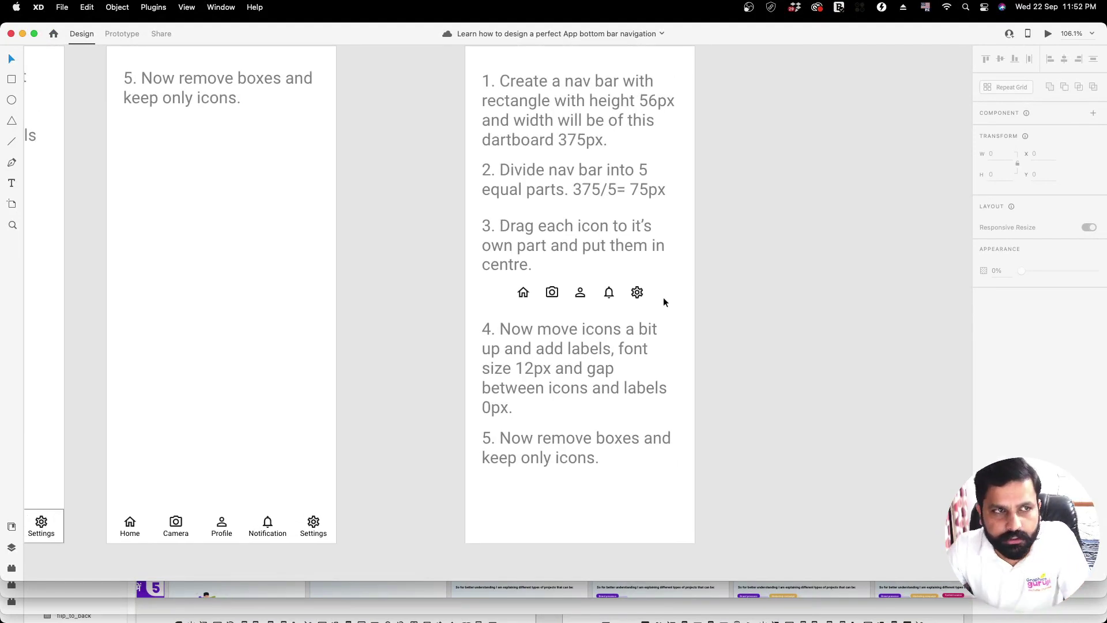
{"action": "scroll", "coordinate": [664, 296], "scroll_direction": "down", "scroll_amount": 2}
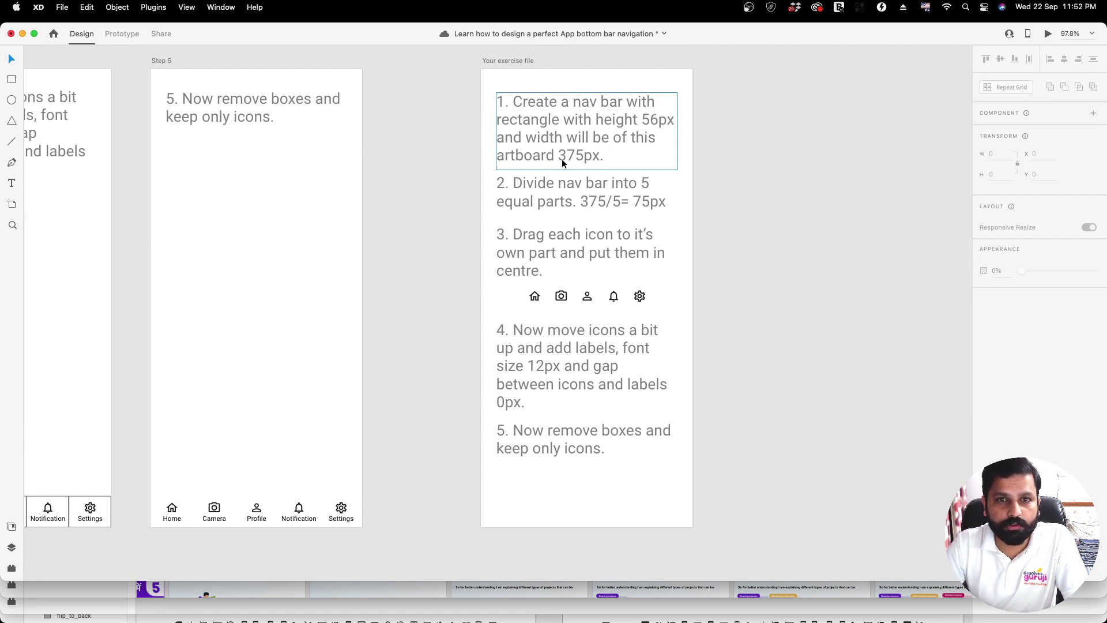
{"action": "left_click", "coordinate": [503, 62]}
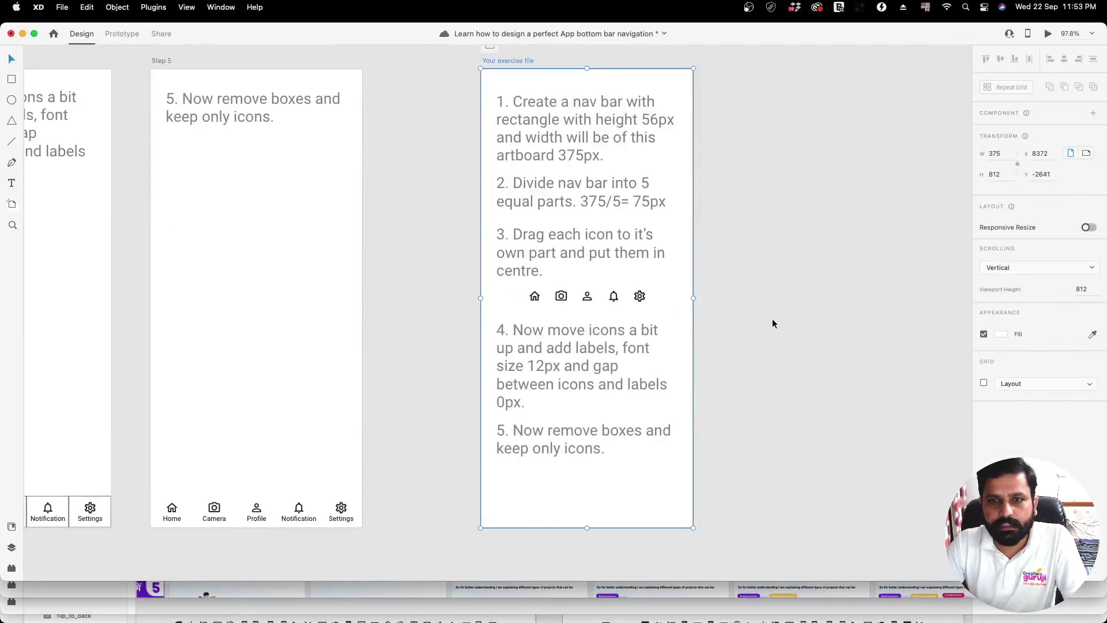
{"action": "left_click", "coordinate": [701, 354]}
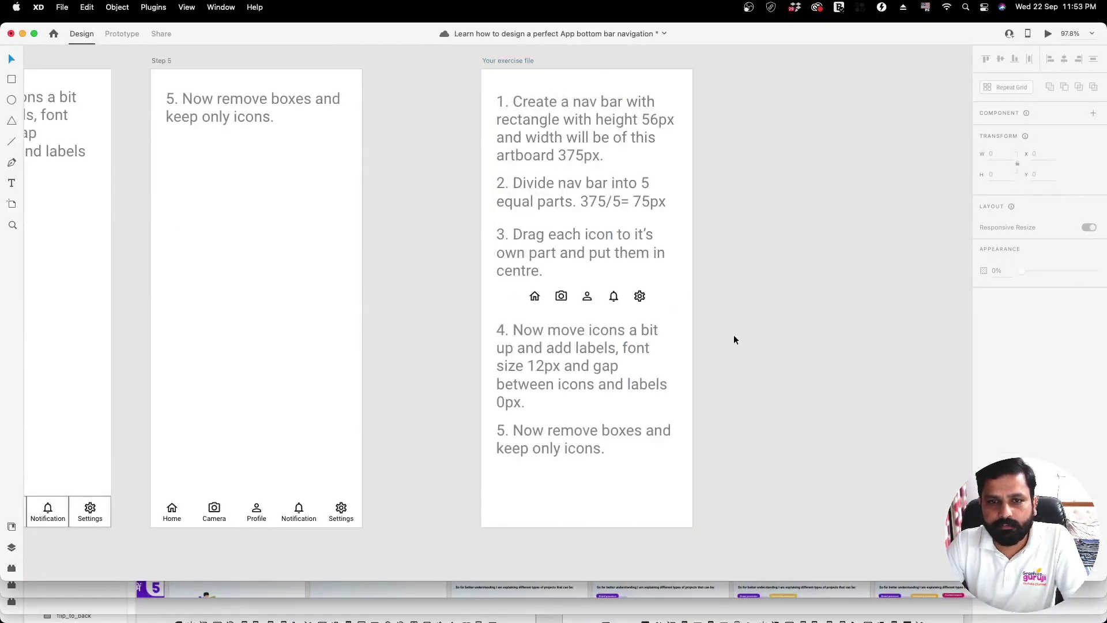
Draw a nav bar rectangle 375 px wide across the bottom of the exercise artboard and set its height to 56 px.
{"action": "left_click", "coordinate": [12, 79]}
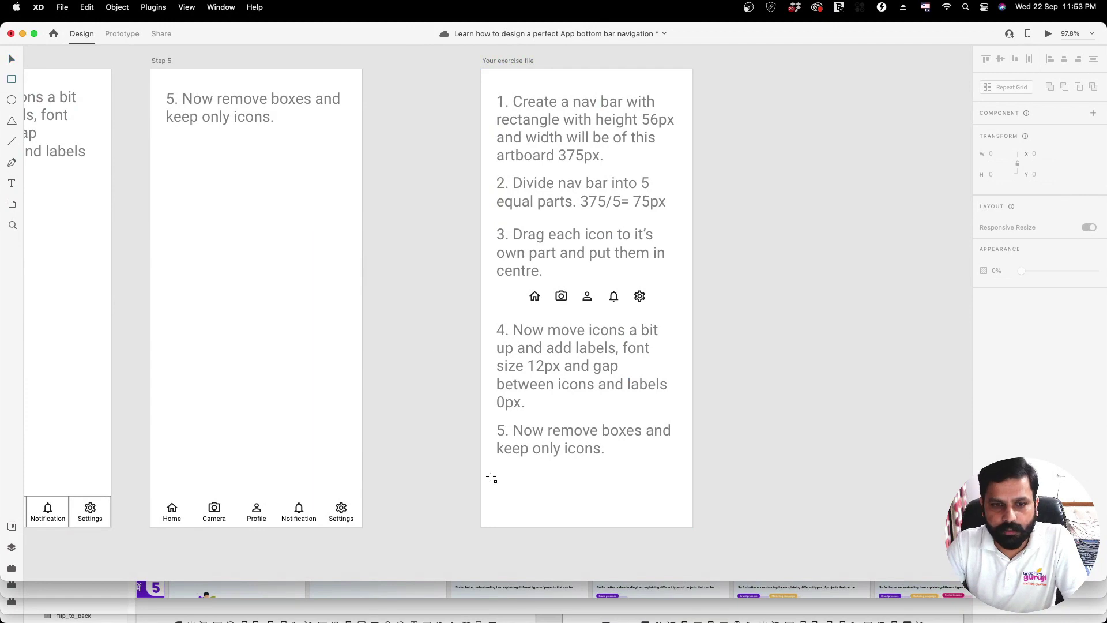
{"action": "left_click_drag", "start_coordinate": [482, 490], "coordinate": [692, 527]}
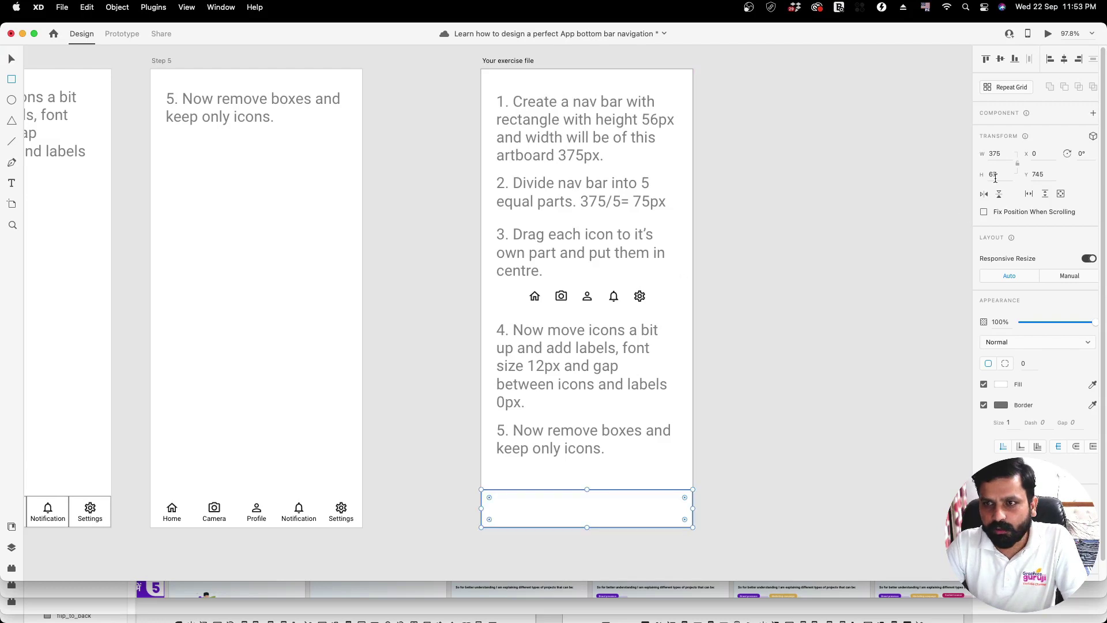
{"action": "left_click", "coordinate": [995, 153]}
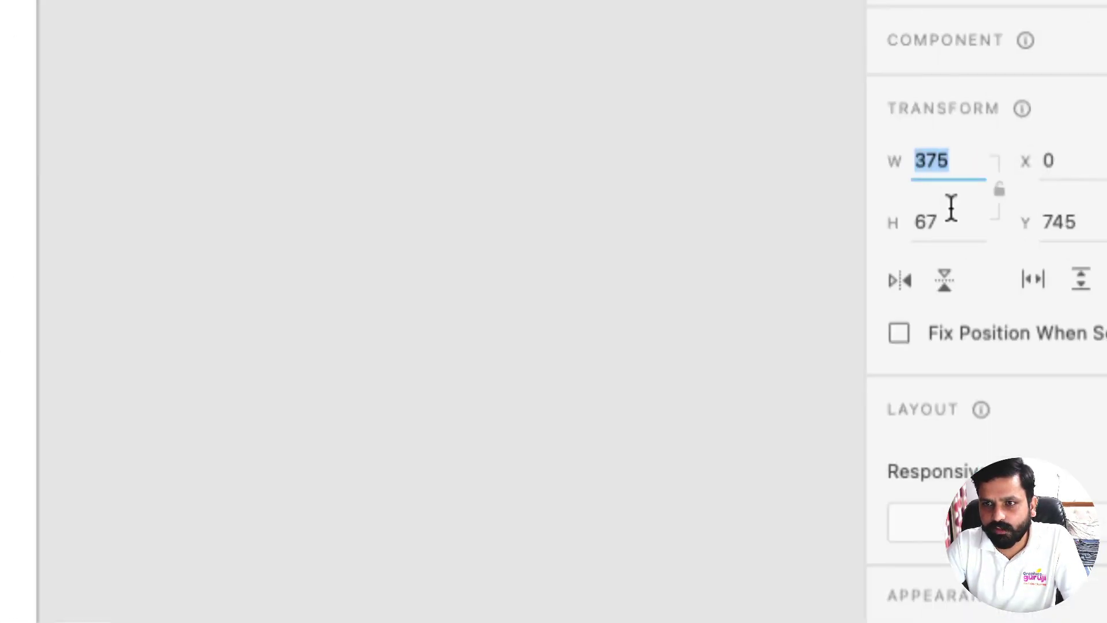
{"action": "left_click", "coordinate": [991, 184]}
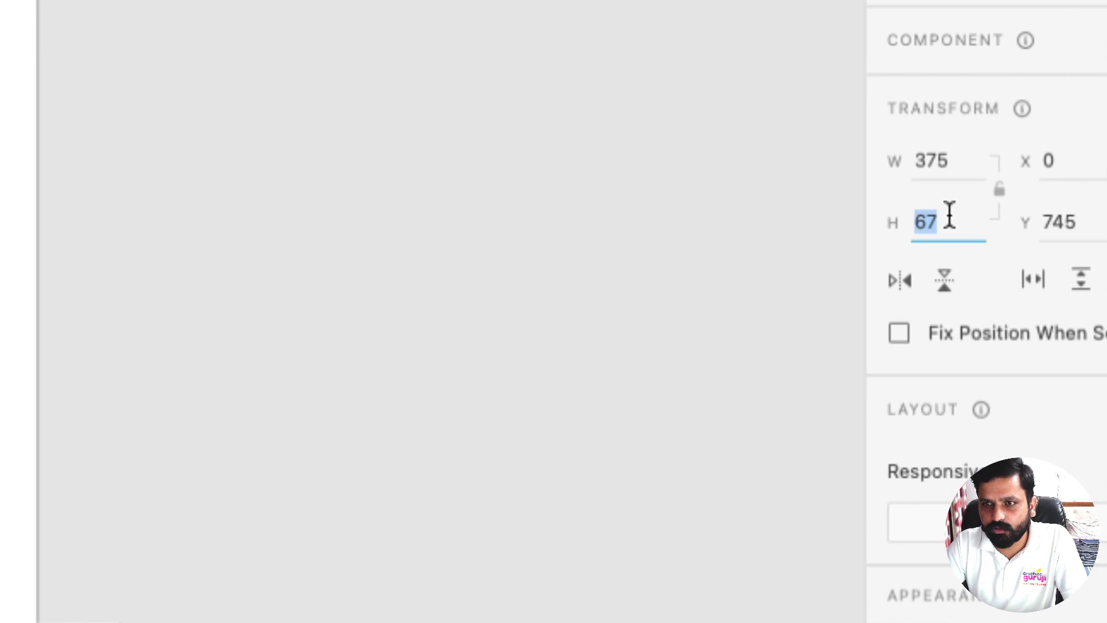
{"action": "type", "text": "56"}
{"action": "key", "text": "Return"}
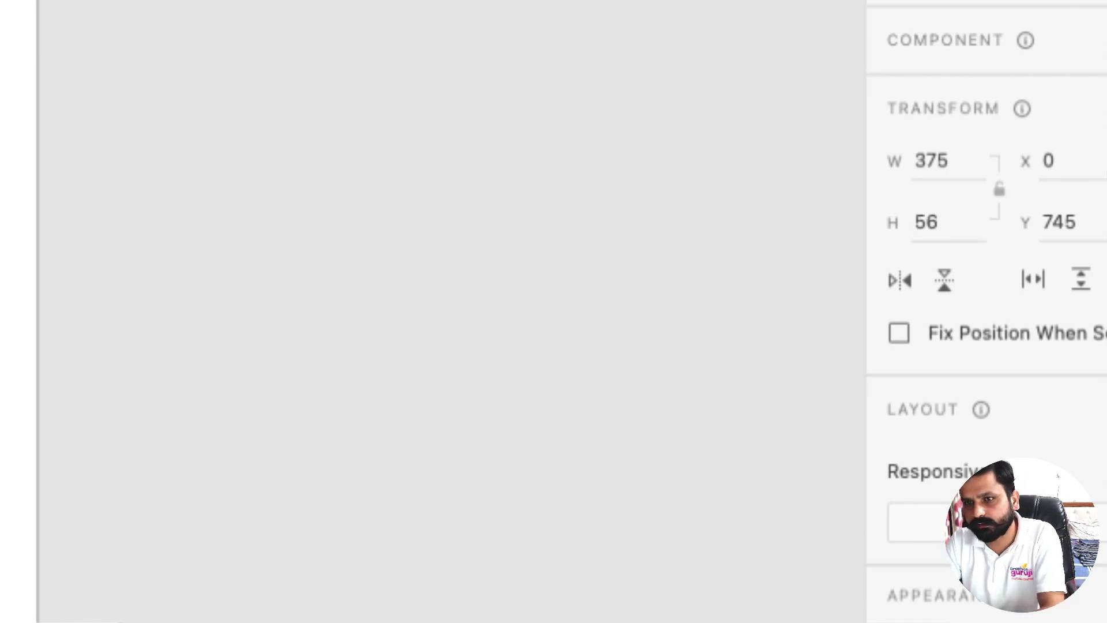
Move the nav bar rectangle down flush with the exercise artboard's bottom edge, at Y 756.
{"action": "scroll", "coordinate": [741, 309], "scroll_direction": "down", "scroll_amount": 5}
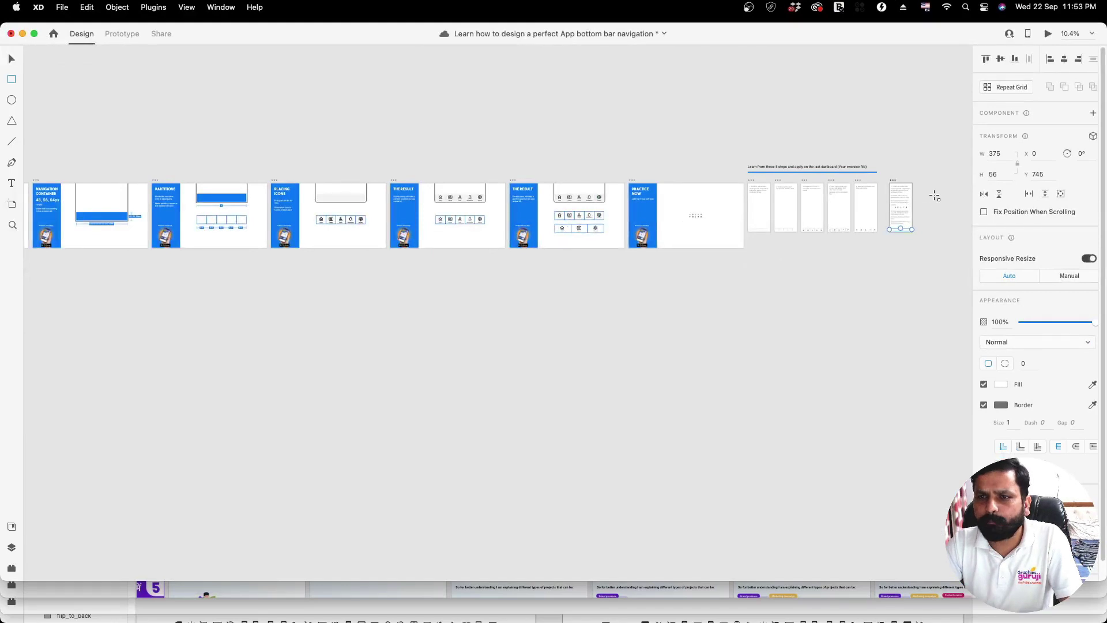
{"action": "scroll", "coordinate": [933, 204], "scroll_direction": "up", "scroll_amount": 15}
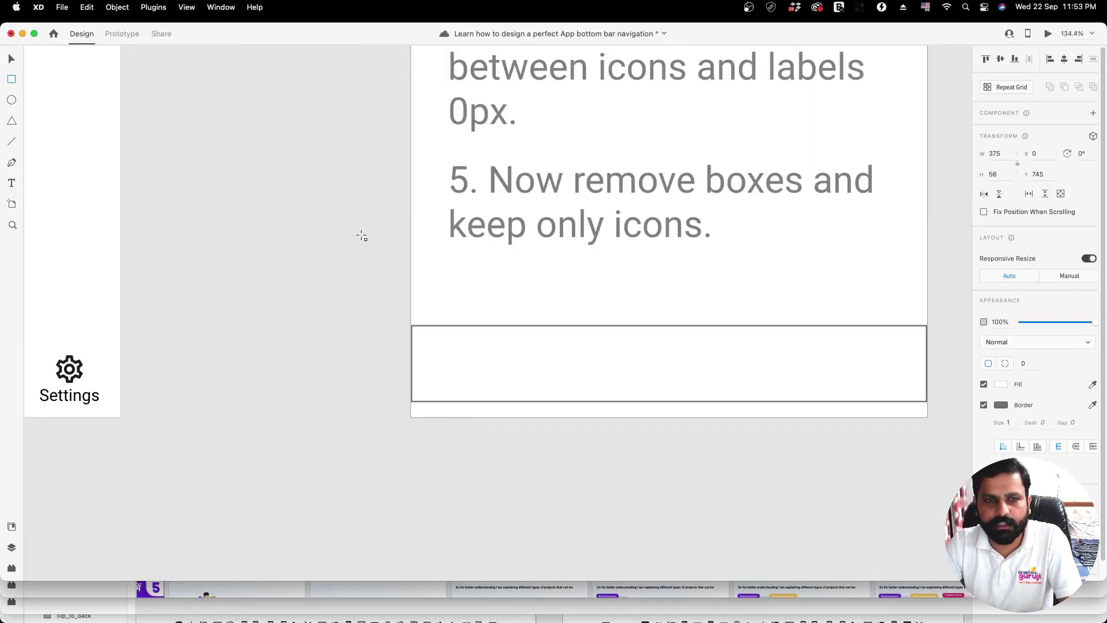
{"action": "left_click_drag", "start_coordinate": [663, 379], "coordinate": [664, 393]}
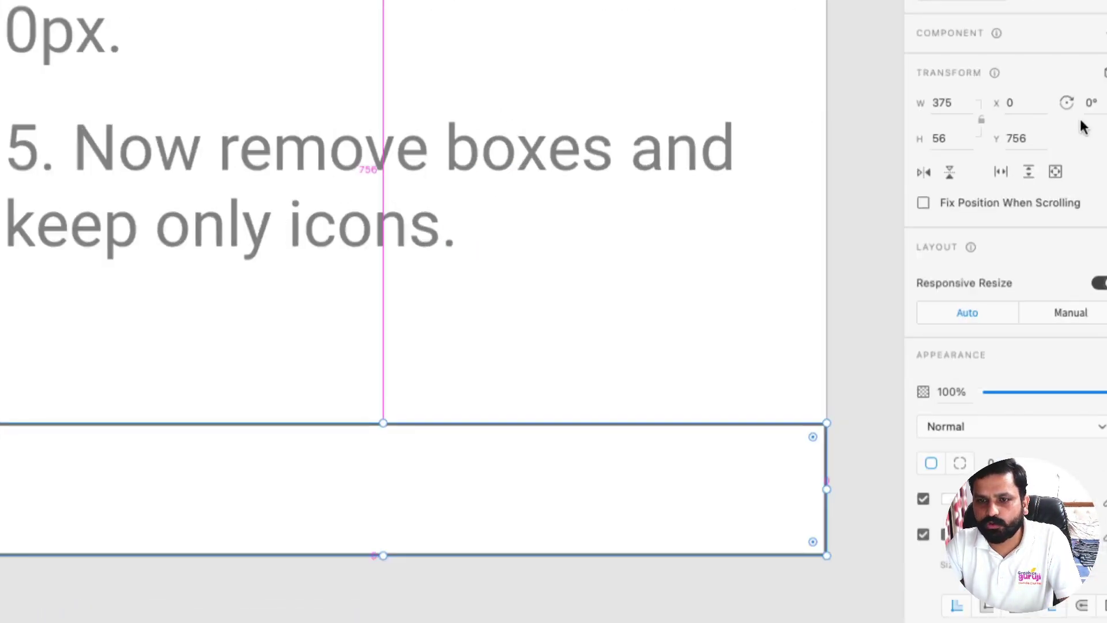
Divide the nav bar rectangle's width by five by entering 375/5 as its width.
{"action": "left_click", "coordinate": [960, 102]}
{"action": "left_click", "coordinate": [962, 102]}
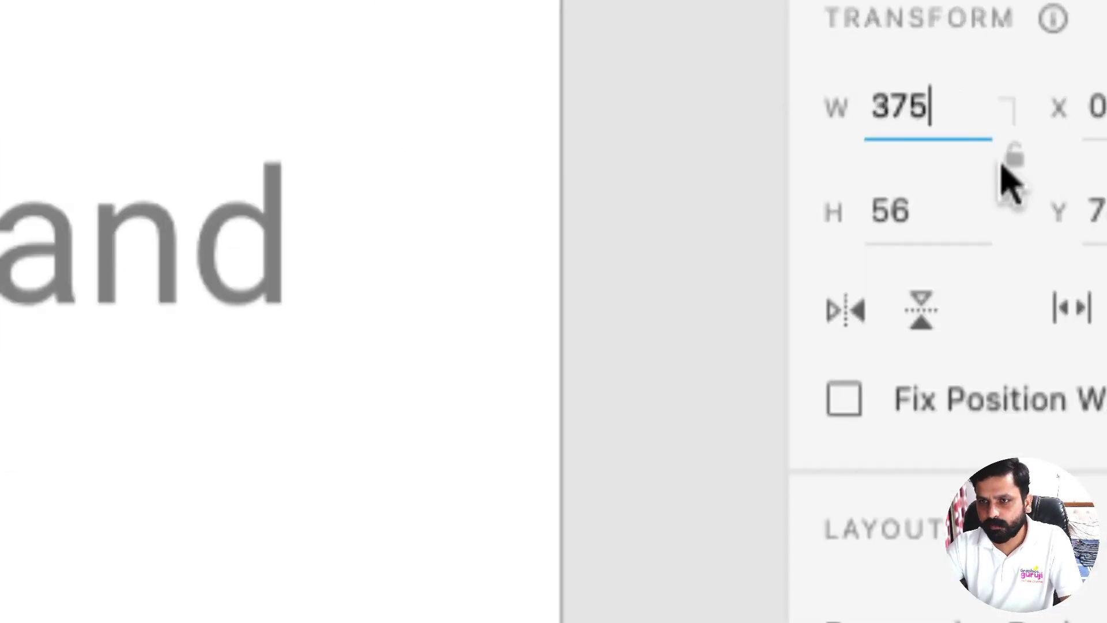
{"action": "type", "text": "/"}
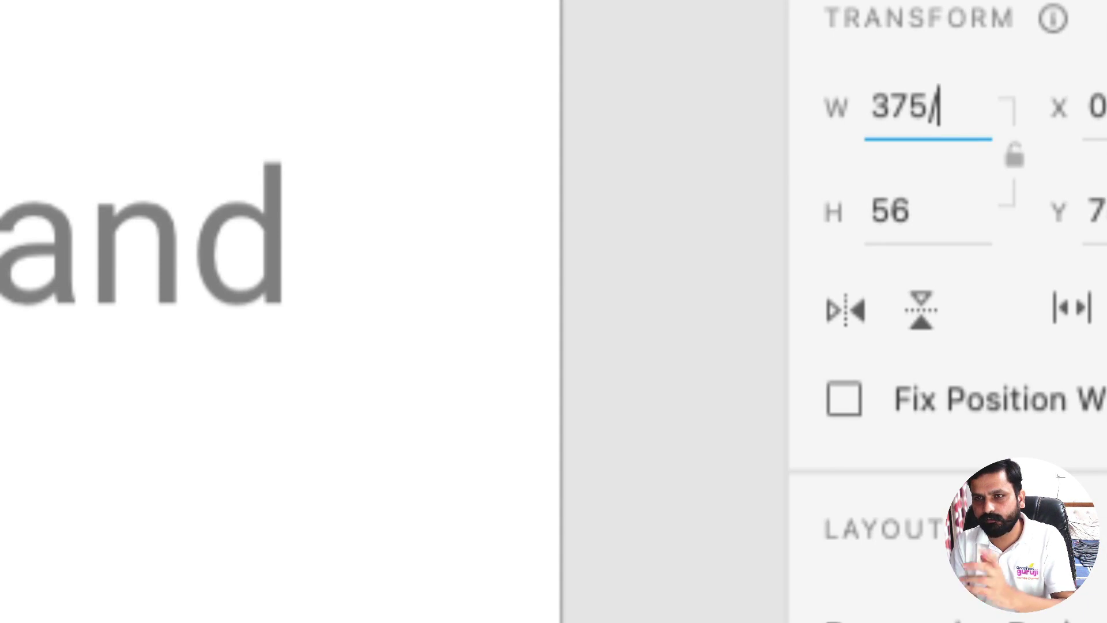
{"action": "type", "text": "5"}
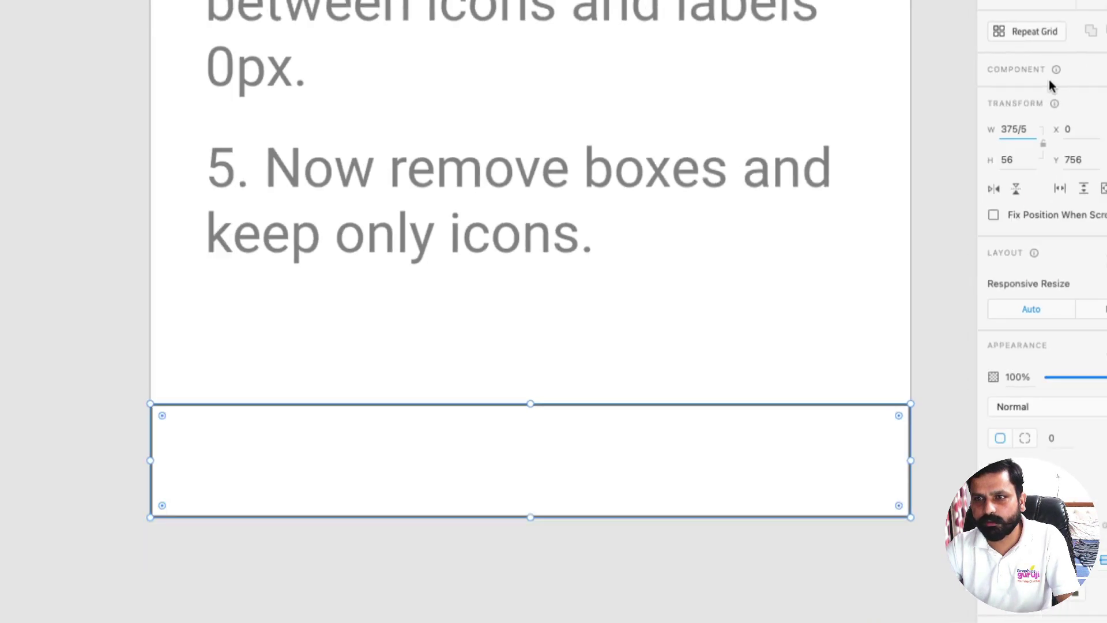
{"action": "key", "text": "Return"}
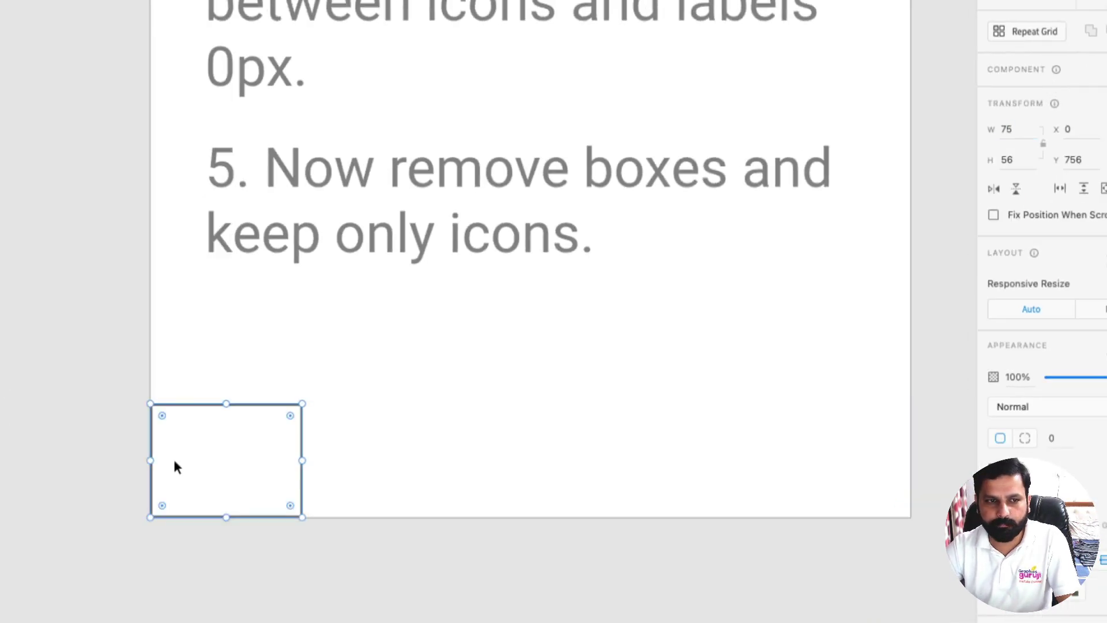
Duplicate the 75 px box four times side by side so that five equal boxes fill the exercise artboard's width.
{"action": "key", "text": "alt"}
{"action": "left_click_drag", "start_coordinate": [191, 455], "coordinate": [798, 447]}
{"action": "left_click", "coordinate": [921, 434]}
{"action": "left_click_drag", "start_coordinate": [473, 477], "coordinate": [159, 476]}
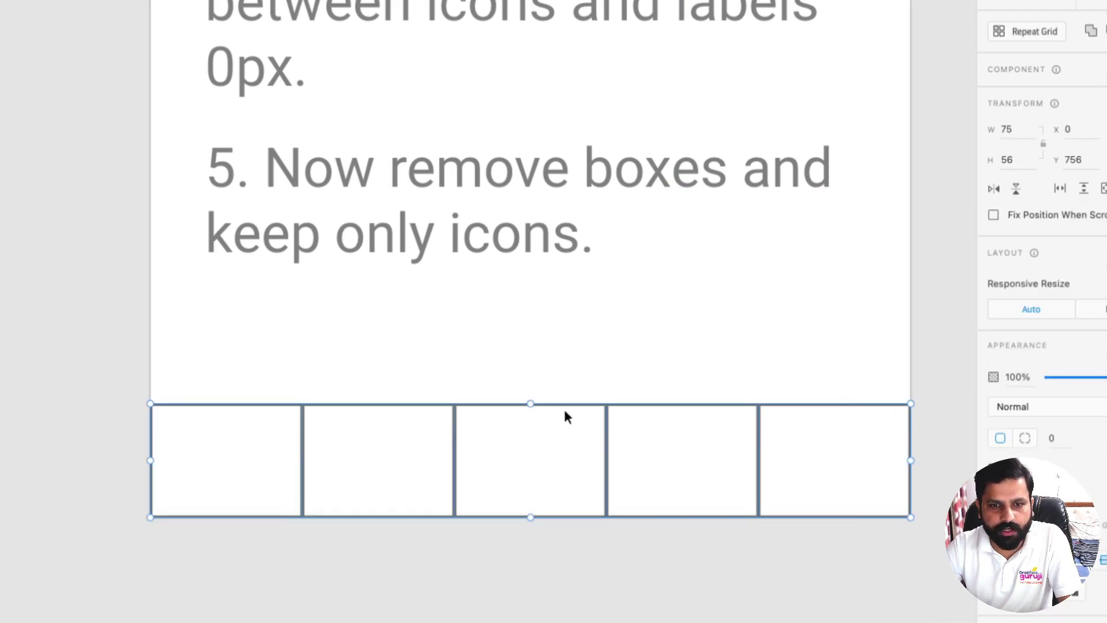
{"action": "left_click", "coordinate": [627, 372]}
{"action": "scroll", "coordinate": [636, 358], "scroll_direction": "down", "scroll_amount": 6}
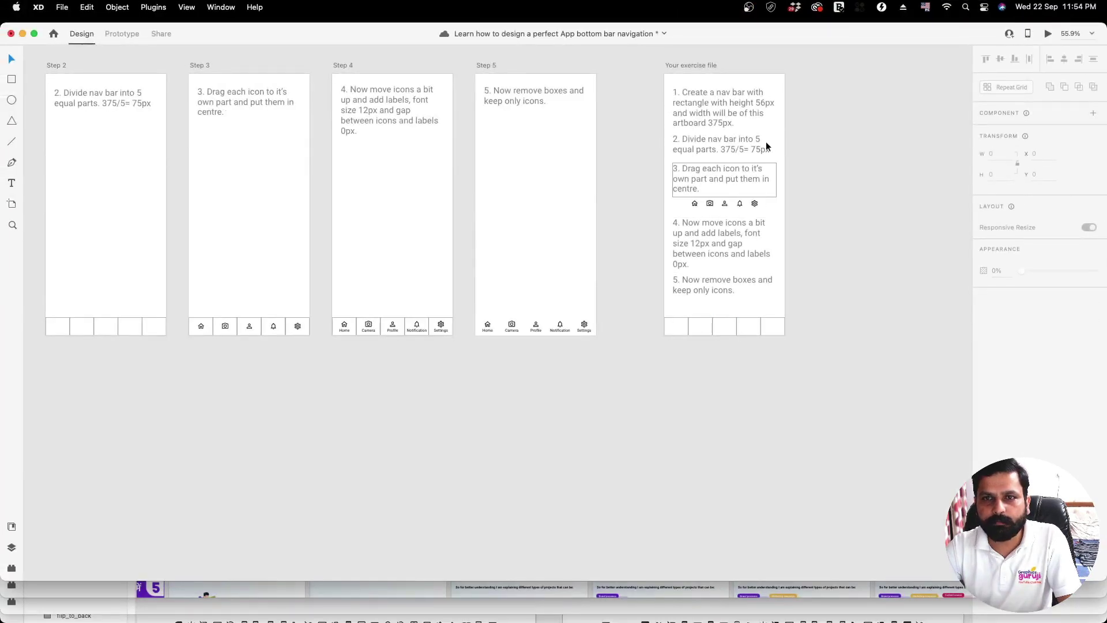
{"action": "scroll", "coordinate": [763, 140], "scroll_direction": "up", "scroll_amount": 5}
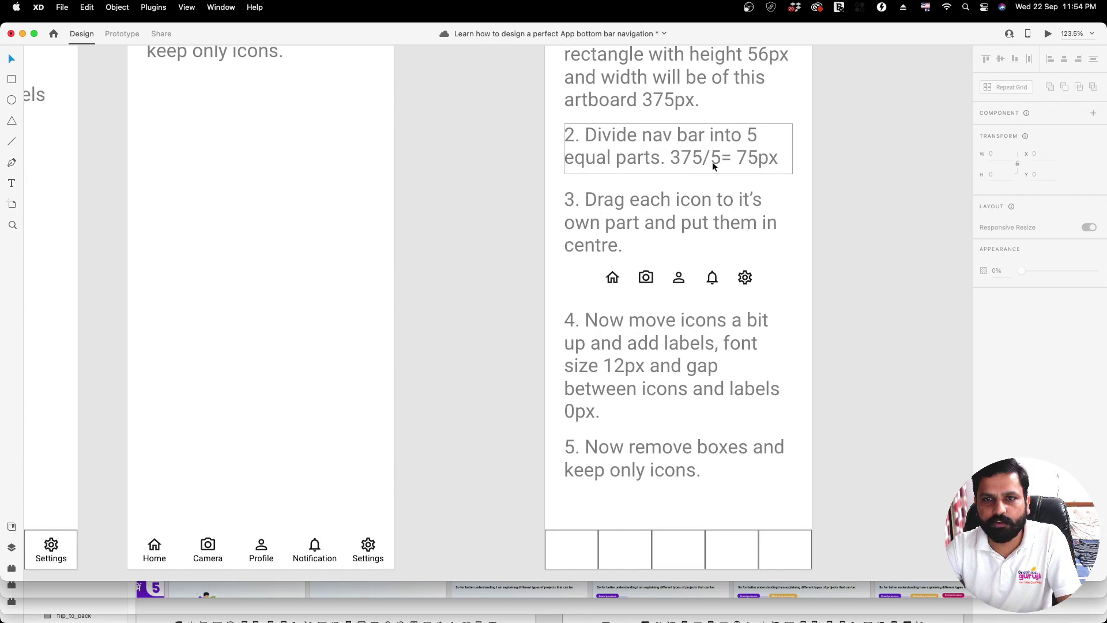
Check the first box's width and read instruction 3 about placing each icon in its own part.
{"action": "scroll", "coordinate": [692, 466], "scroll_direction": "down", "scroll_amount": 2}
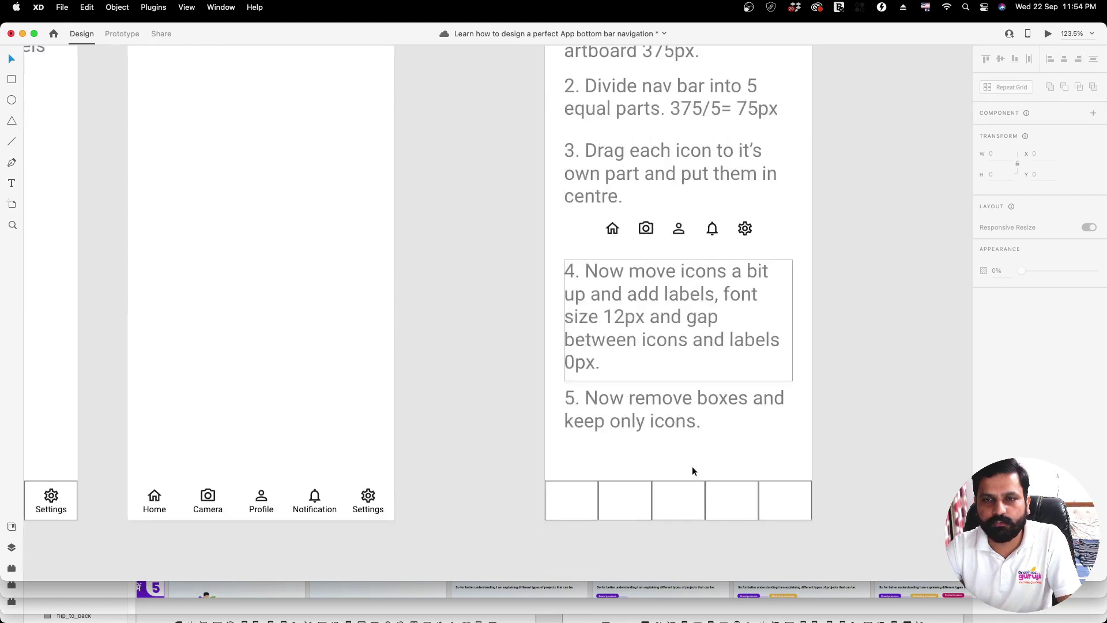
{"action": "left_click", "coordinate": [584, 503]}
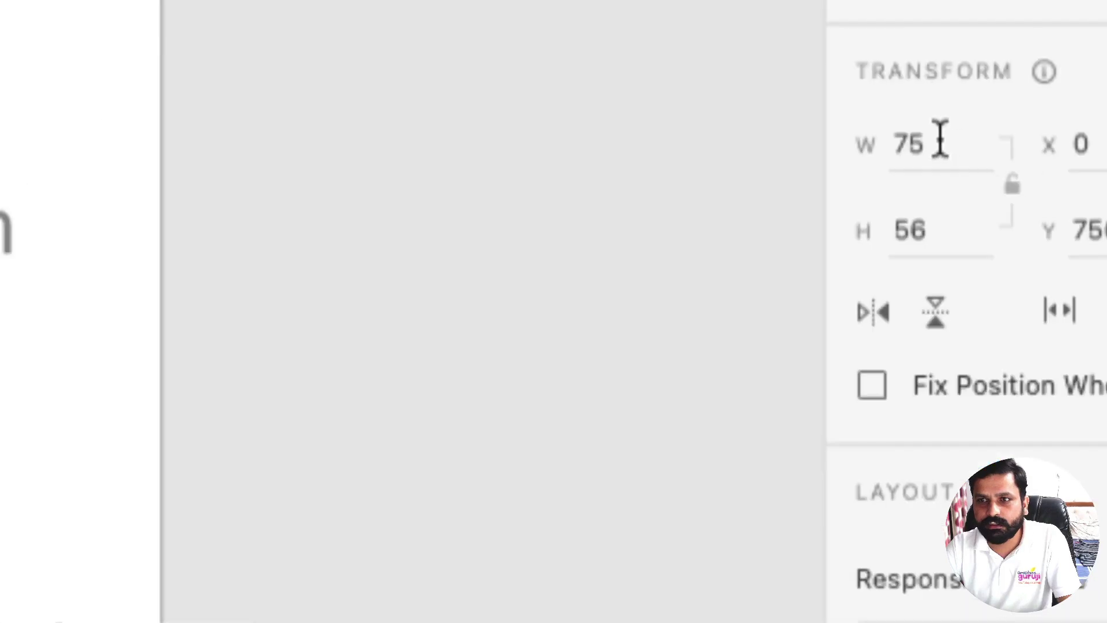
{"action": "left_click_drag", "start_coordinate": [998, 154], "coordinate": [983, 155]}
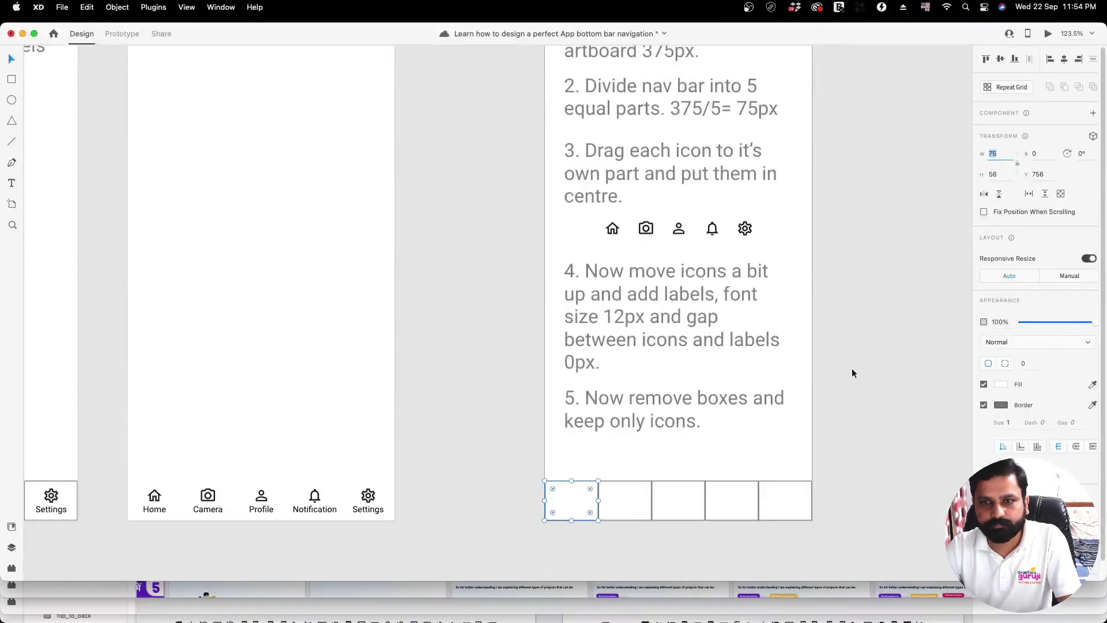
{"action": "left_click", "coordinate": [859, 363]}
{"action": "left_click", "coordinate": [711, 157]}
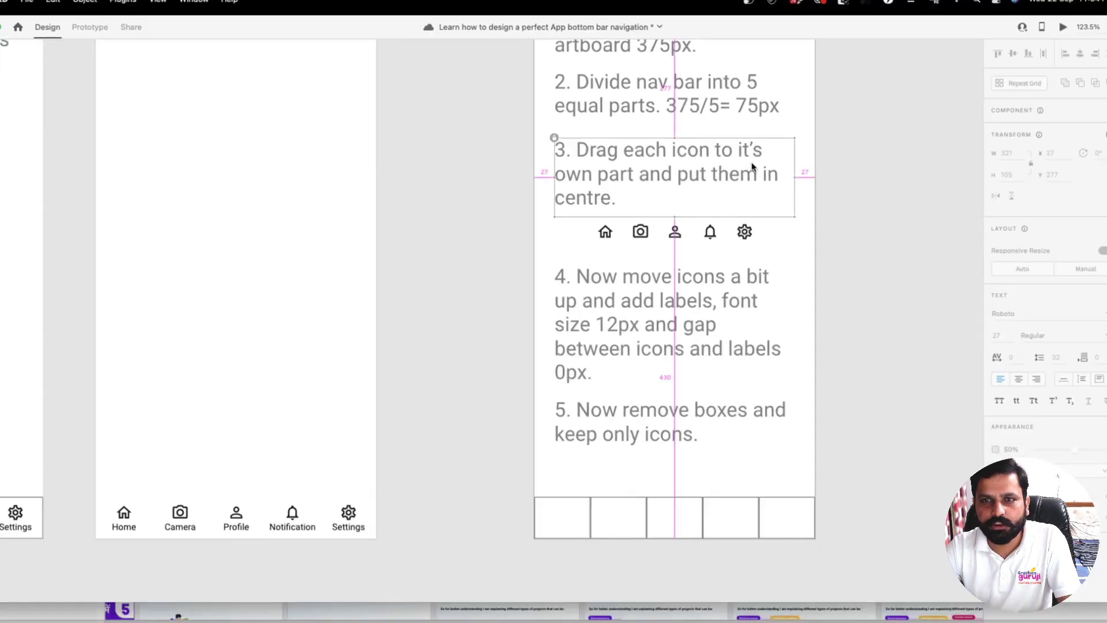
{"action": "scroll", "coordinate": [741, 179], "scroll_direction": "up", "scroll_amount": 3}
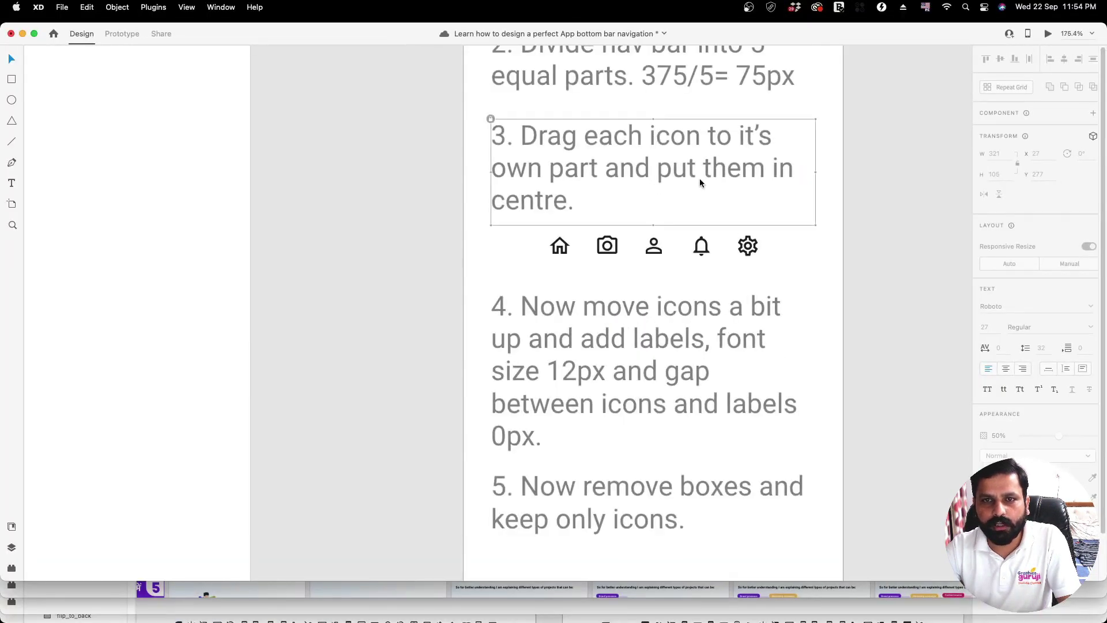
{"action": "scroll", "coordinate": [700, 177], "scroll_direction": "down", "scroll_amount": 5}
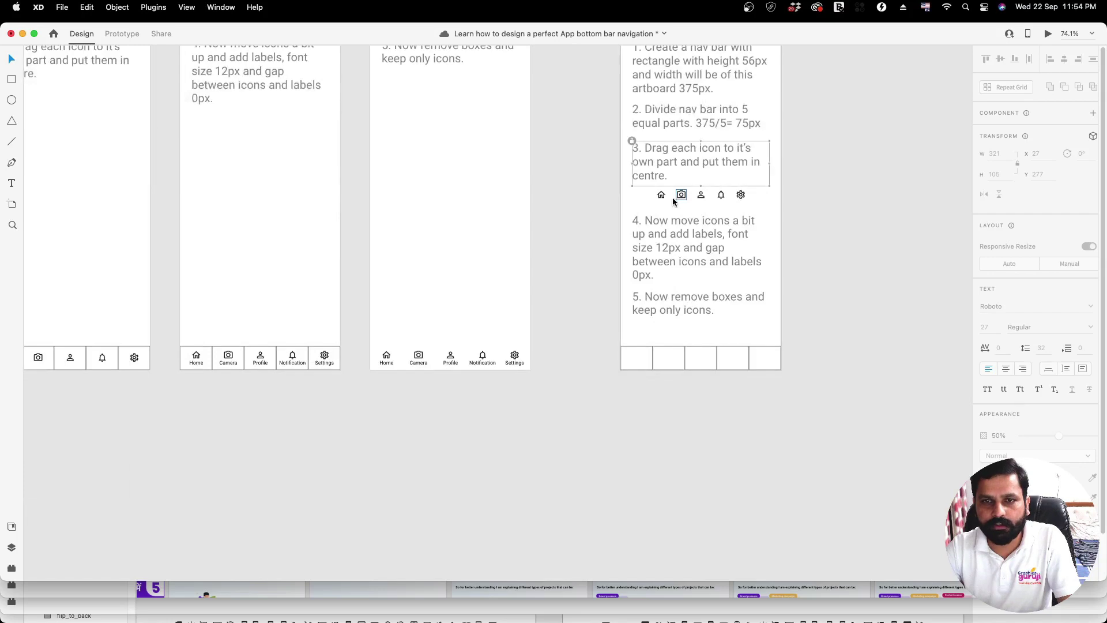
Try to move the home icon into the first nav bar box and undo the move.
{"action": "left_click_drag", "start_coordinate": [653, 263], "coordinate": [637, 360]}
{"action": "key", "text": "super+z"}
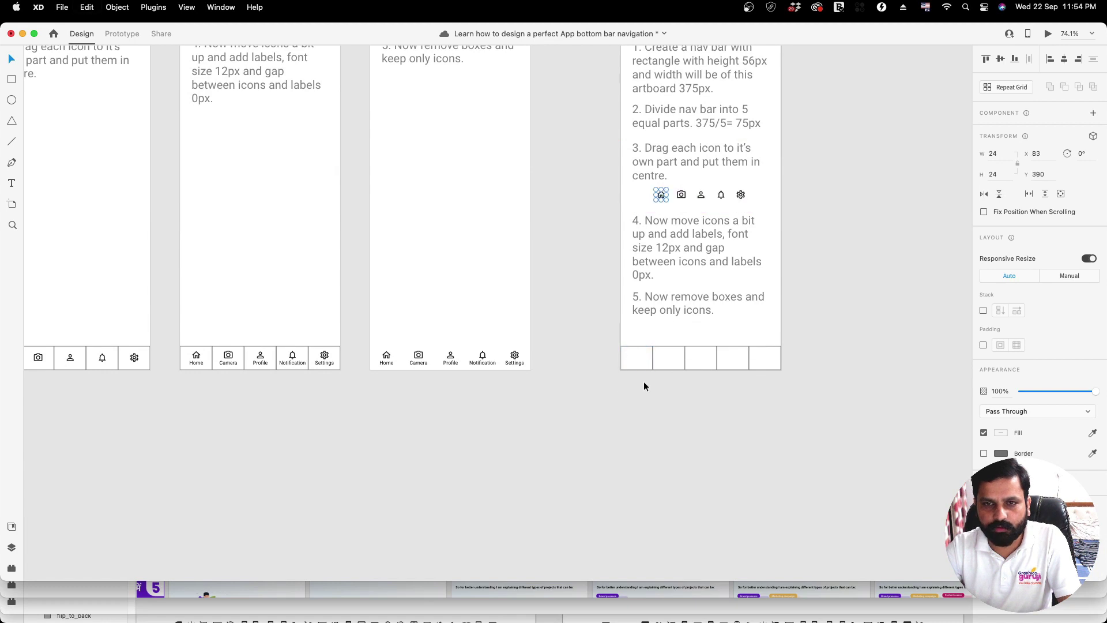
{"action": "left_click", "coordinate": [607, 352]}
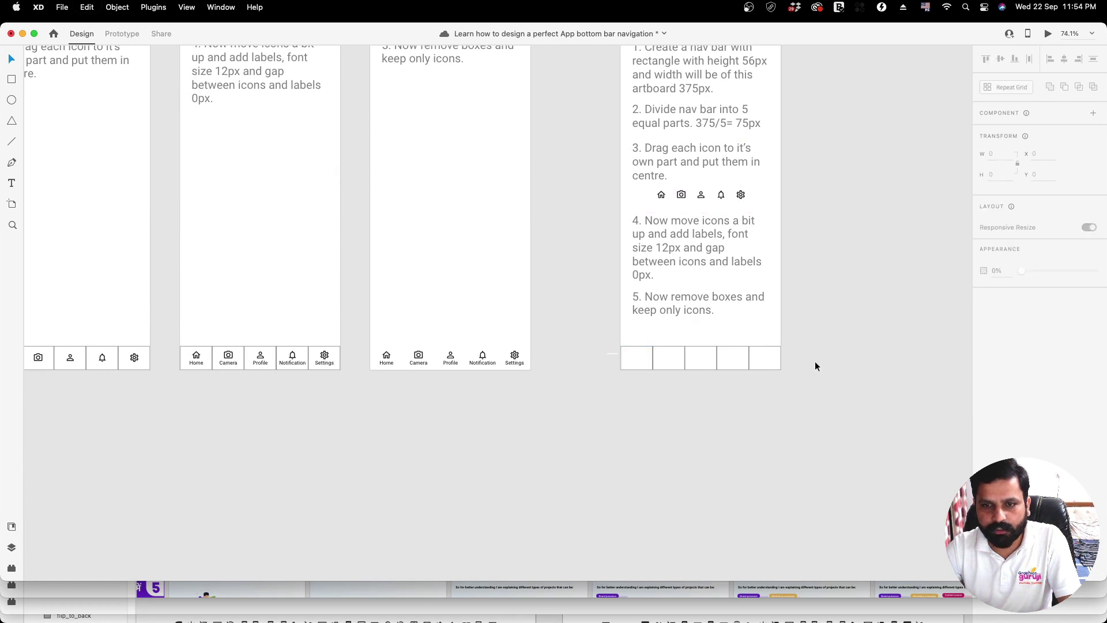
Send all five nav bar boxes to the bottom of the exercise artboard's layer order, behind the icons and texts.
{"action": "left_click", "coordinate": [740, 365]}
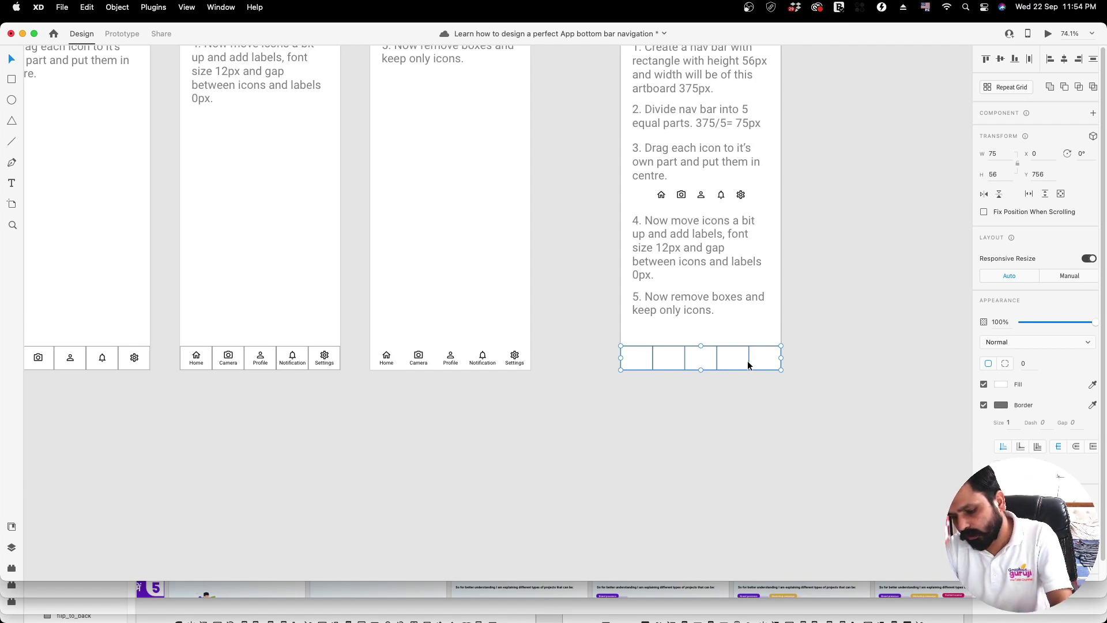
{"action": "left_click", "coordinate": [10, 547]}
{"action": "key", "text": "super+shift+bracketright"}
{"action": "left_click_drag", "start_coordinate": [62, 132], "coordinate": [64, 351]}
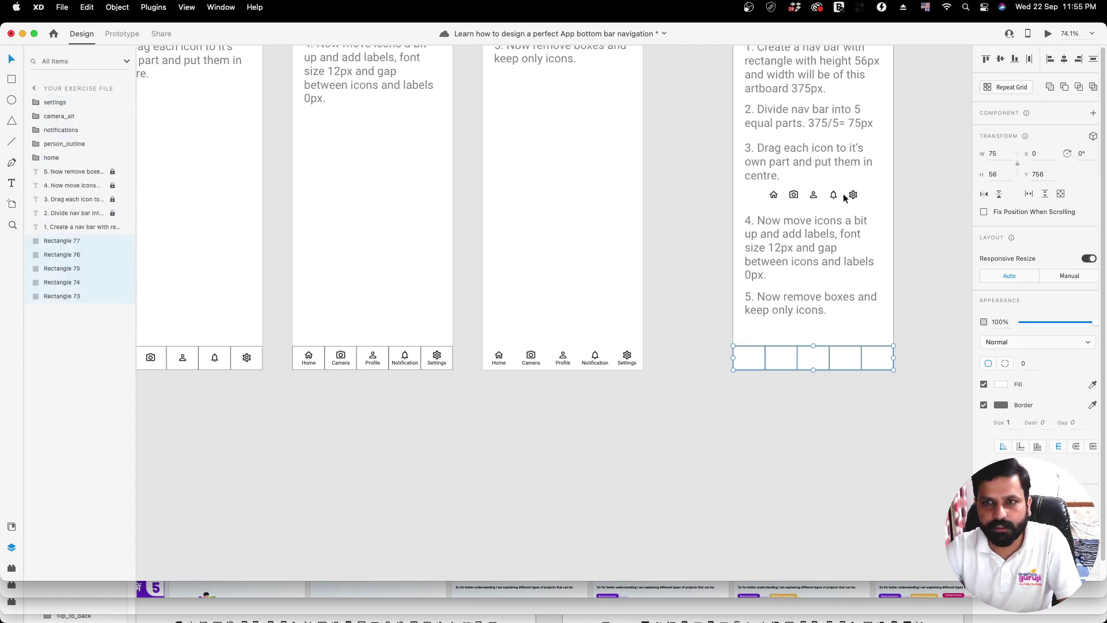
Place the home icon in the centre of the first nav bar box, at X 26 and Y 772.
{"action": "scroll", "coordinate": [886, 213], "scroll_direction": "up", "scroll_amount": 10}
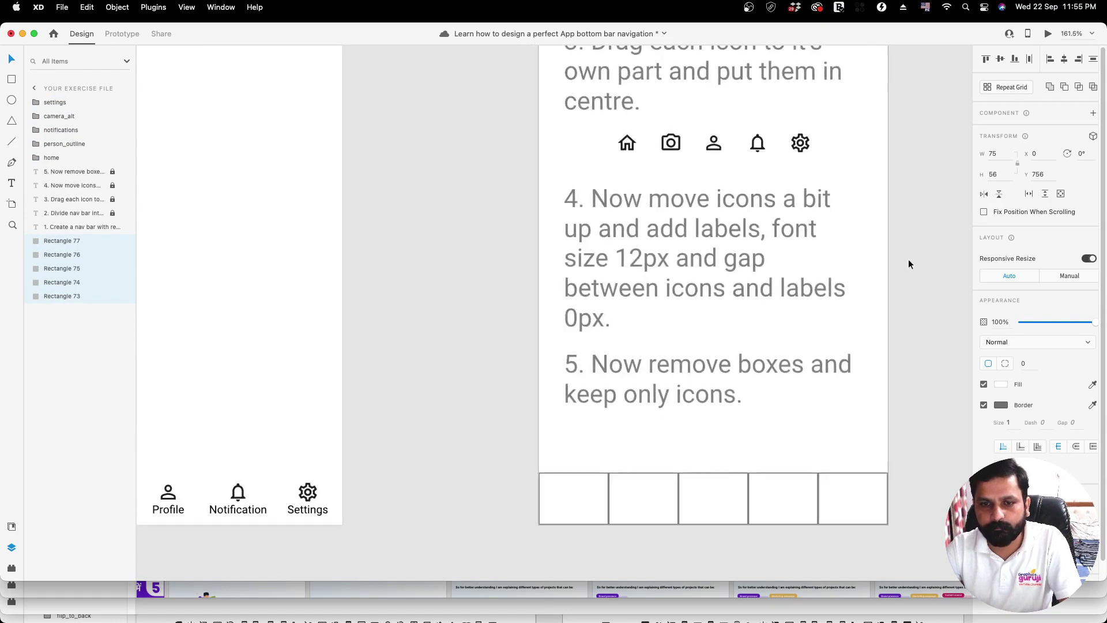
{"action": "left_click", "coordinate": [617, 157]}
{"action": "left_click_drag", "start_coordinate": [618, 157], "coordinate": [567, 508]}
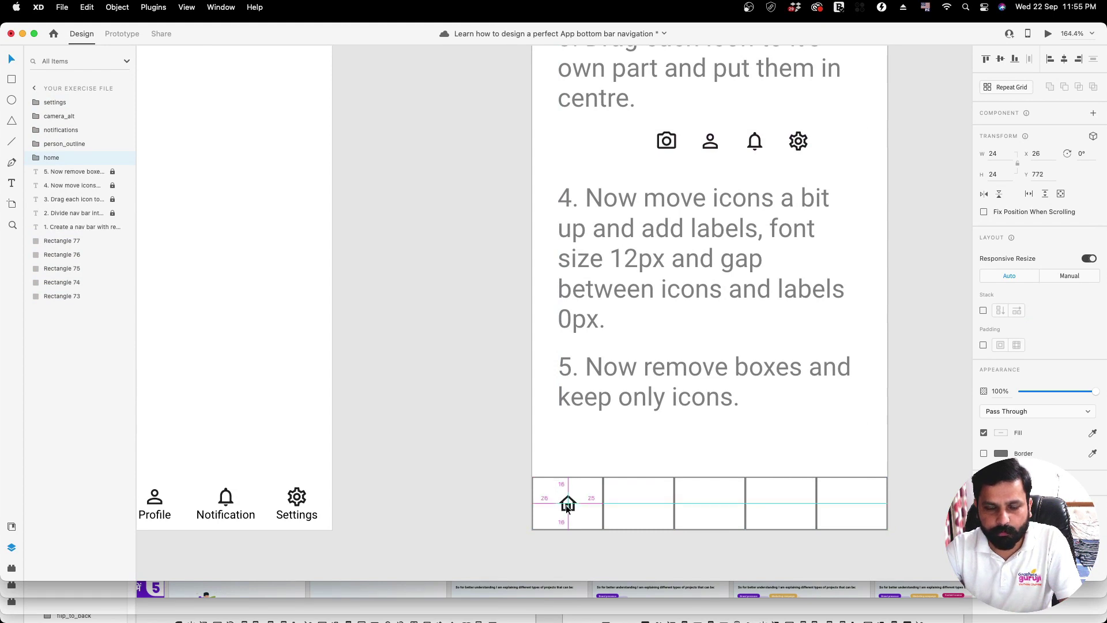
{"action": "left_click_drag", "start_coordinate": [567, 507], "coordinate": [567, 507]}
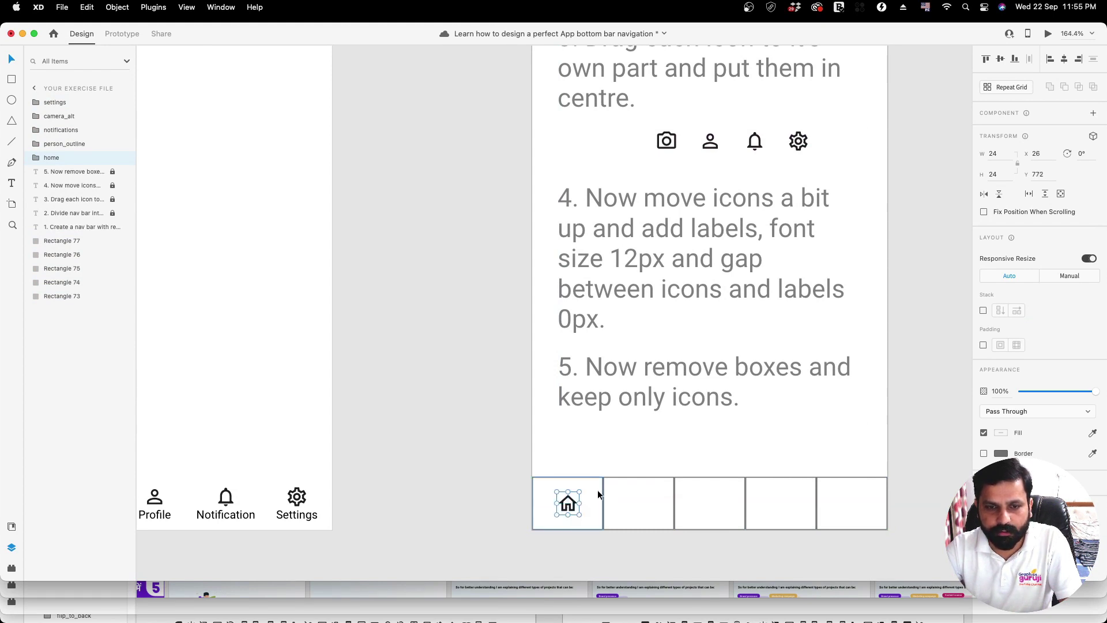
Place the camera, profile, bell and settings icons in the centres of the second to fifth boxes.
{"action": "left_click", "coordinate": [667, 148]}
{"action": "left_click_drag", "start_coordinate": [666, 149], "coordinate": [638, 511]}
{"action": "left_click_drag", "start_coordinate": [711, 141], "coordinate": [713, 510]}
{"action": "left_click_drag", "start_coordinate": [755, 141], "coordinate": [777, 508]}
{"action": "left_click_drag", "start_coordinate": [798, 141], "coordinate": [850, 511]}
{"action": "left_click", "coordinate": [900, 299]}
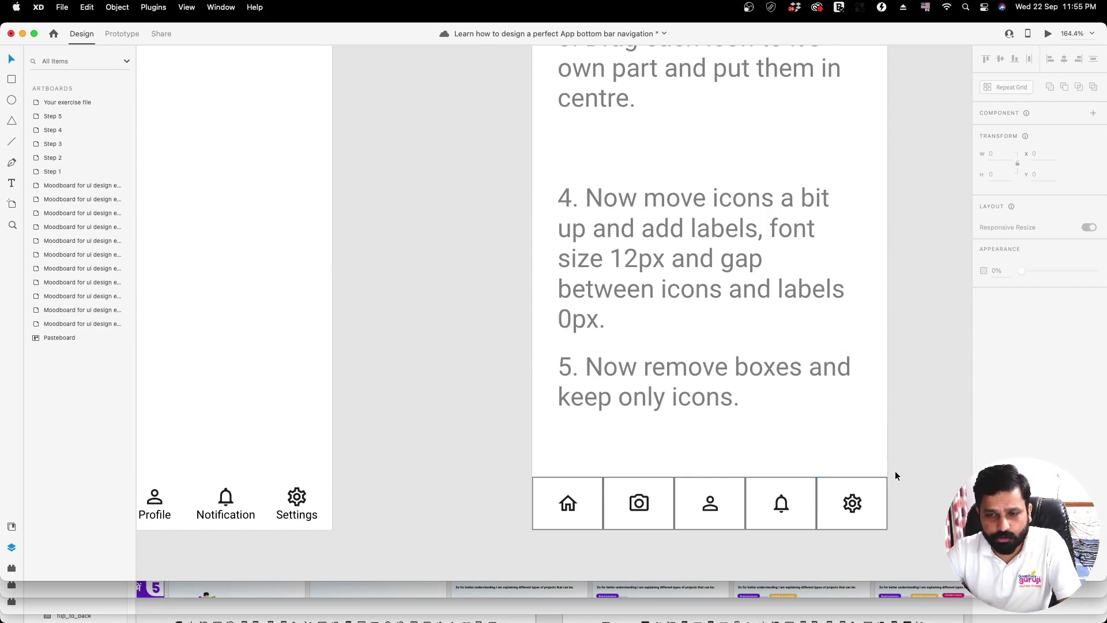
Delete the five nav bar boxes to preview the icons alone and undo the deletion.
{"action": "scroll", "coordinate": [893, 491], "scroll_direction": "down", "scroll_amount": 1}
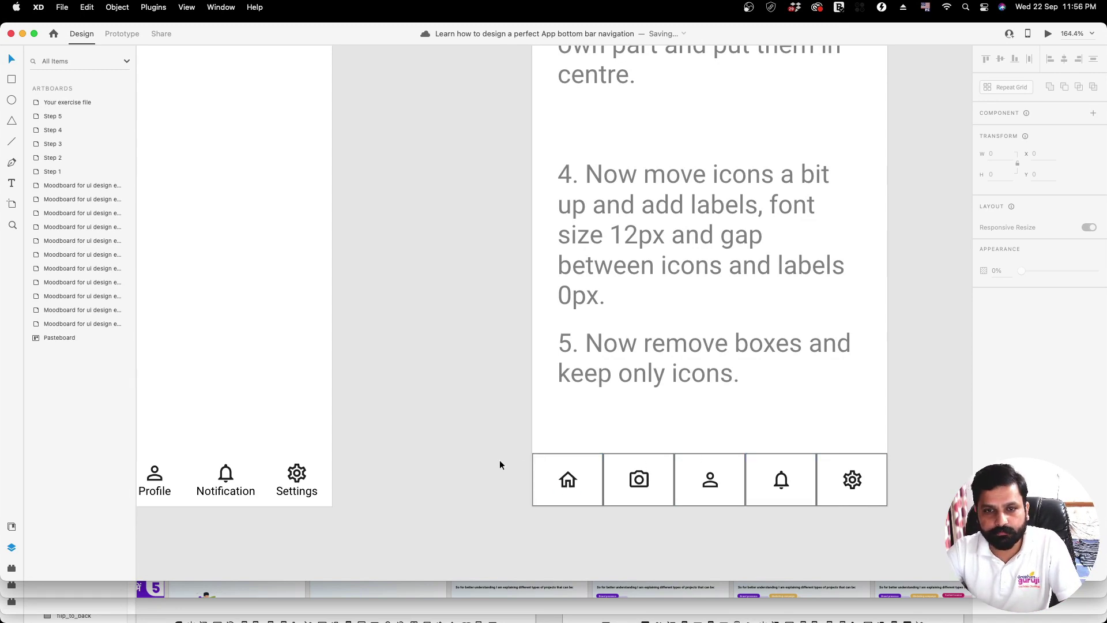
{"action": "left_click_drag", "start_coordinate": [511, 443], "coordinate": [900, 461]}
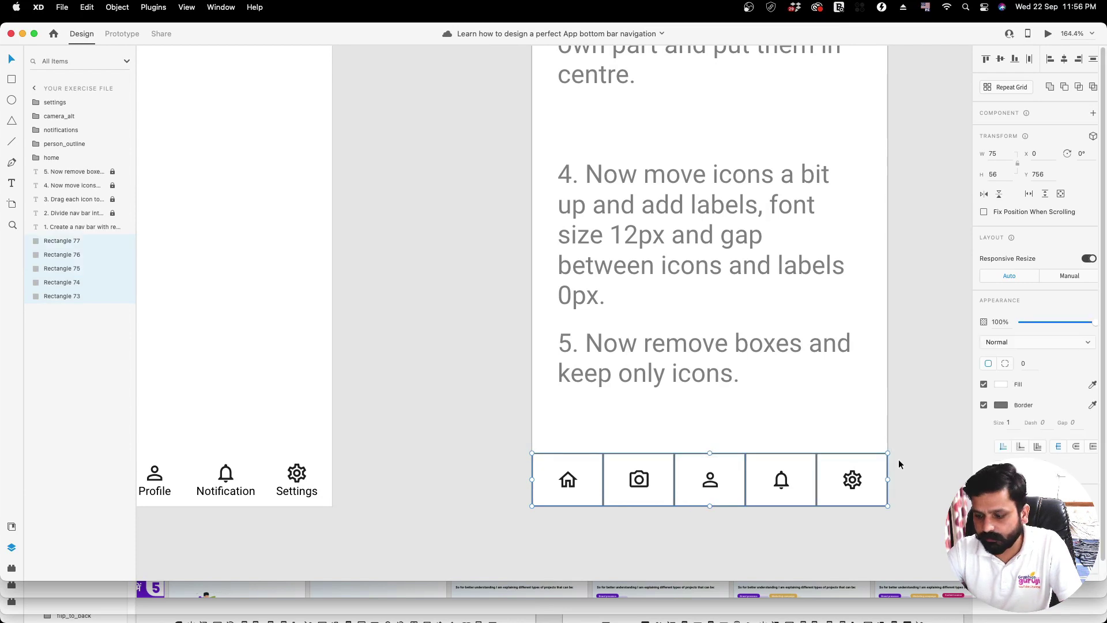
{"action": "key", "text": "Delete"}
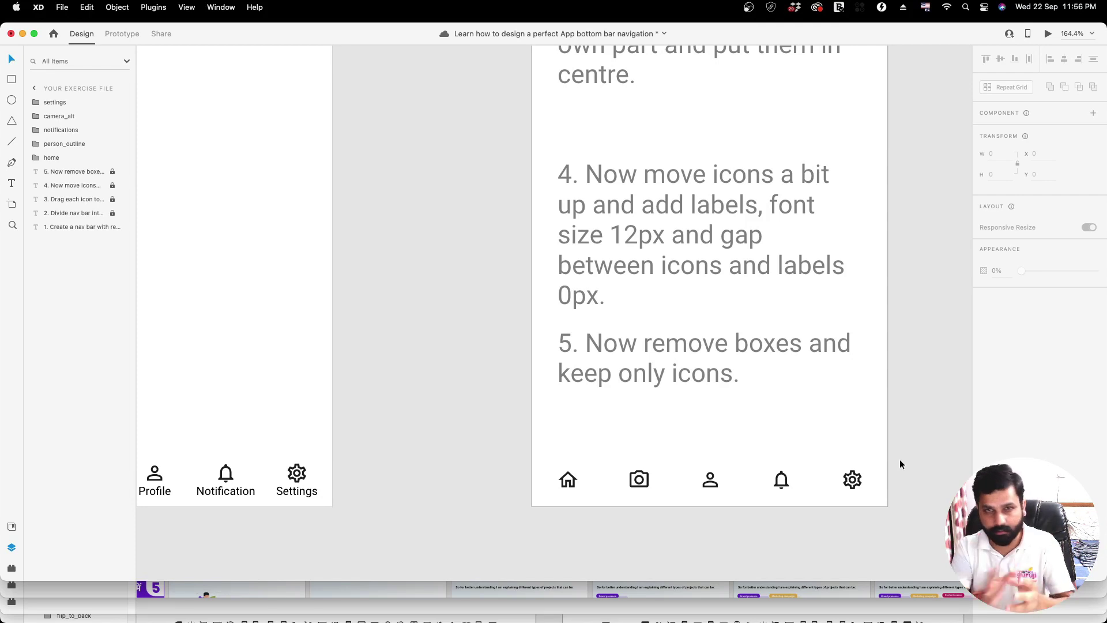
{"action": "key", "text": "cmd+z"}
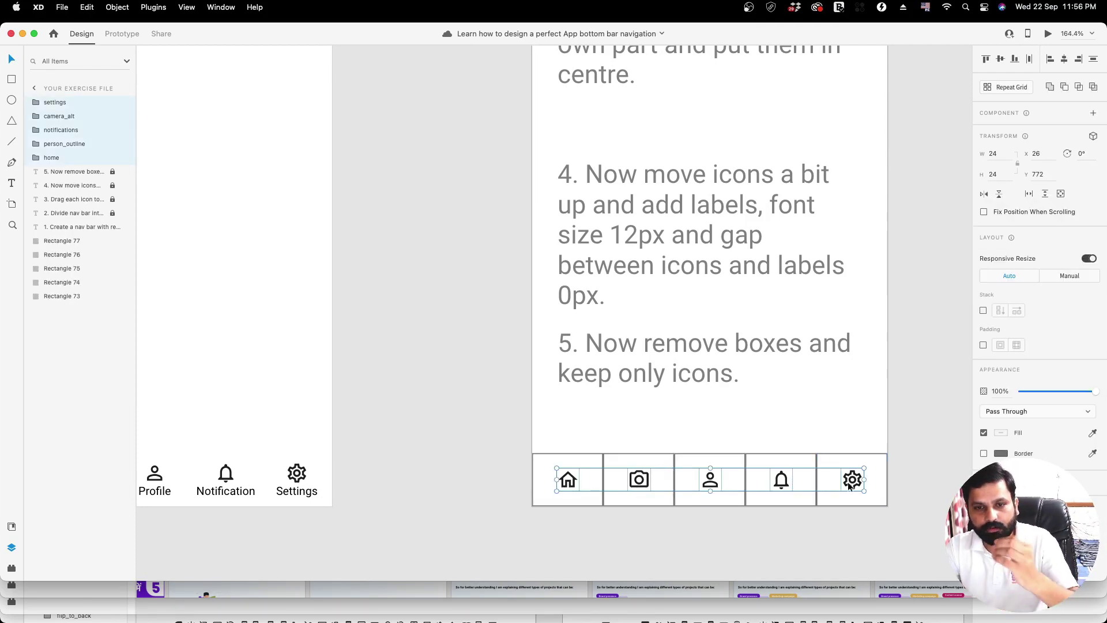
Nudge all five nav bar icons up together inside their boxes to Y 765.
{"action": "key", "text": "Up"}
{"action": "key", "text": "Up"}
{"action": "key", "text": "Up"}
{"action": "key", "text": "Up"}
{"action": "key", "text": "Up"}
{"action": "key", "text": "Up"}
{"action": "key", "text": "Up"}
{"action": "key", "text": "Up"}
{"action": "key", "text": "Up"}
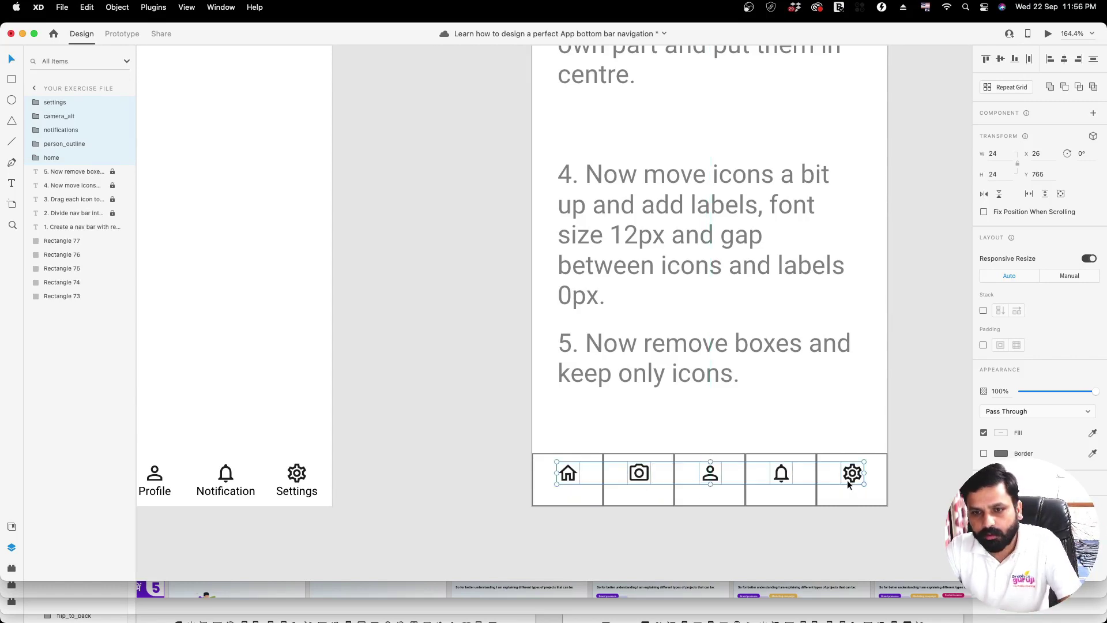
Measure the settings icon's spacing to the edges of the last box.
{"action": "scroll", "coordinate": [809, 533], "scroll_direction": "up", "scroll_amount": 5}
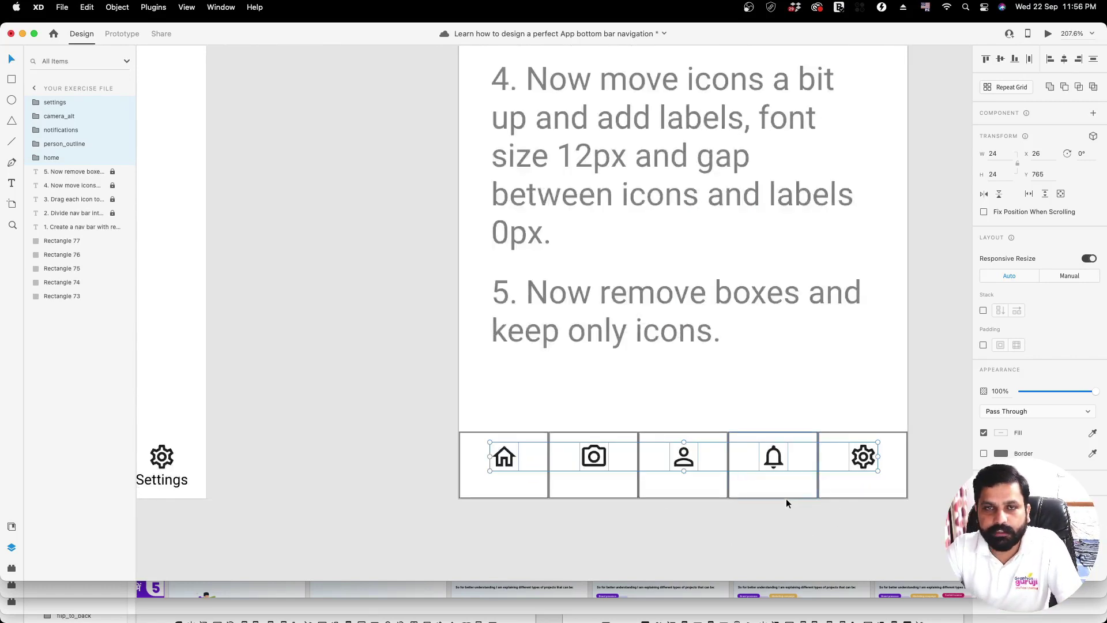
{"action": "left_click", "coordinate": [906, 439]}
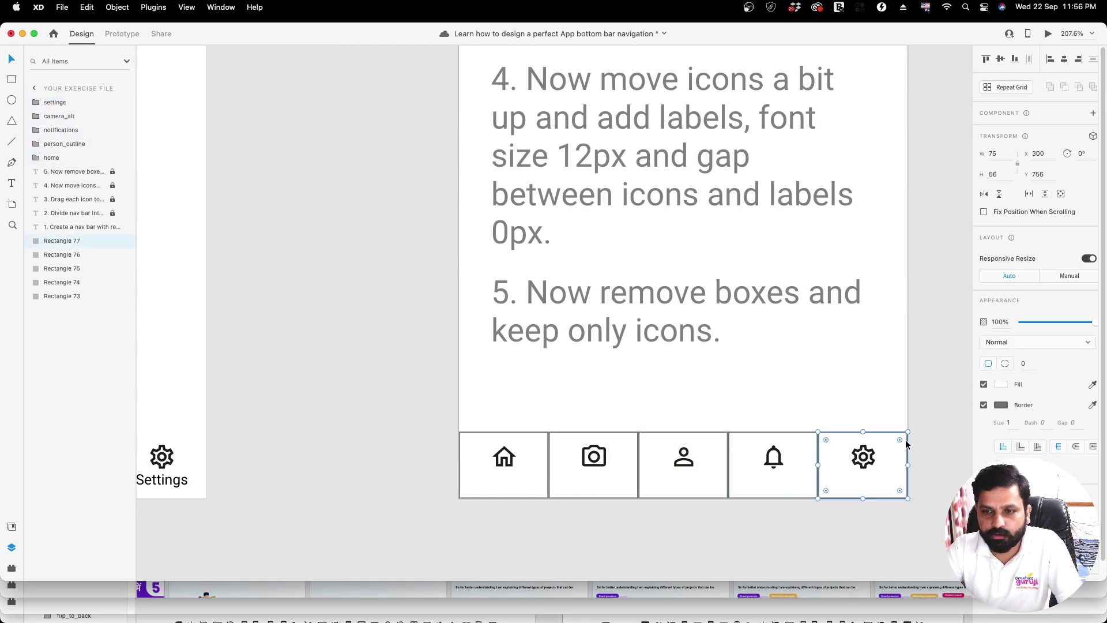
{"action": "left_click", "coordinate": [874, 460]}
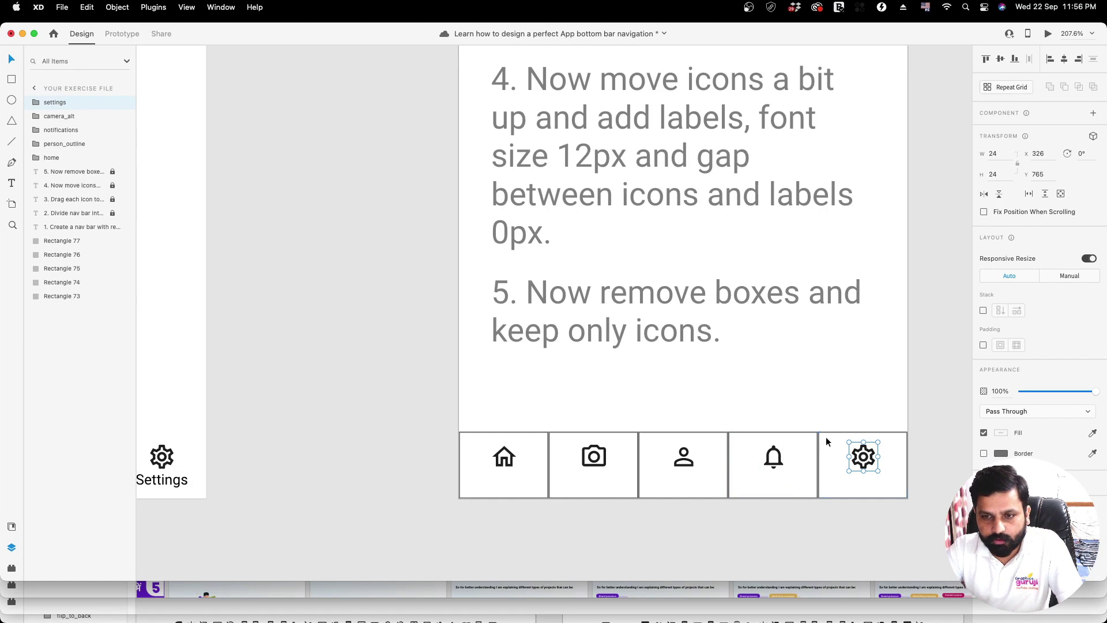
{"action": "left_click", "coordinate": [898, 435]}
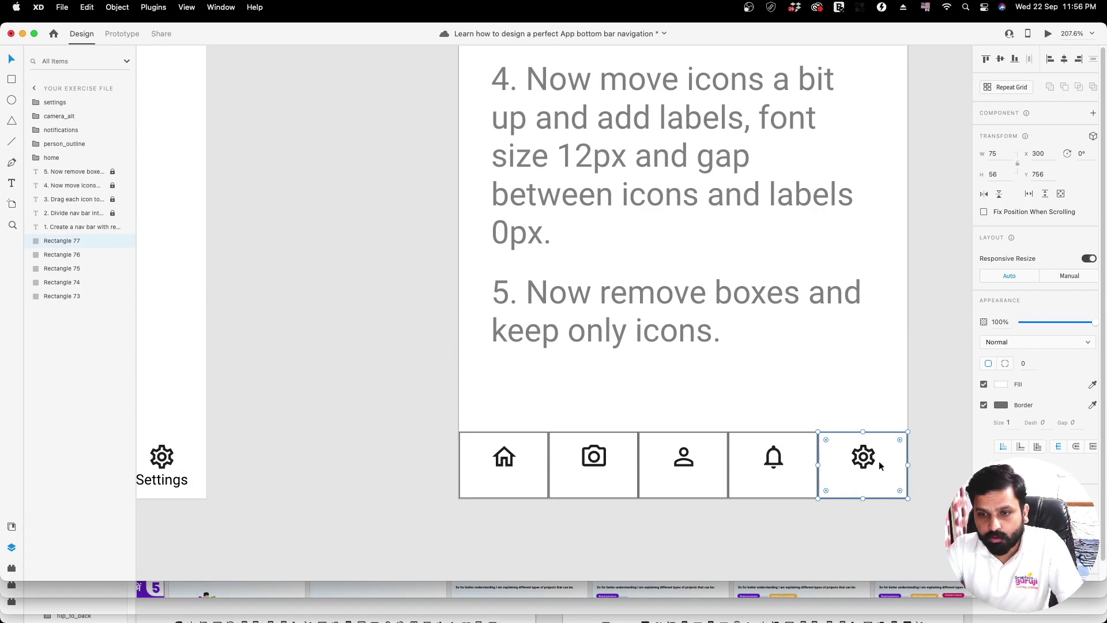
{"action": "left_click", "coordinate": [873, 443]}
{"action": "key", "text": "alt"}
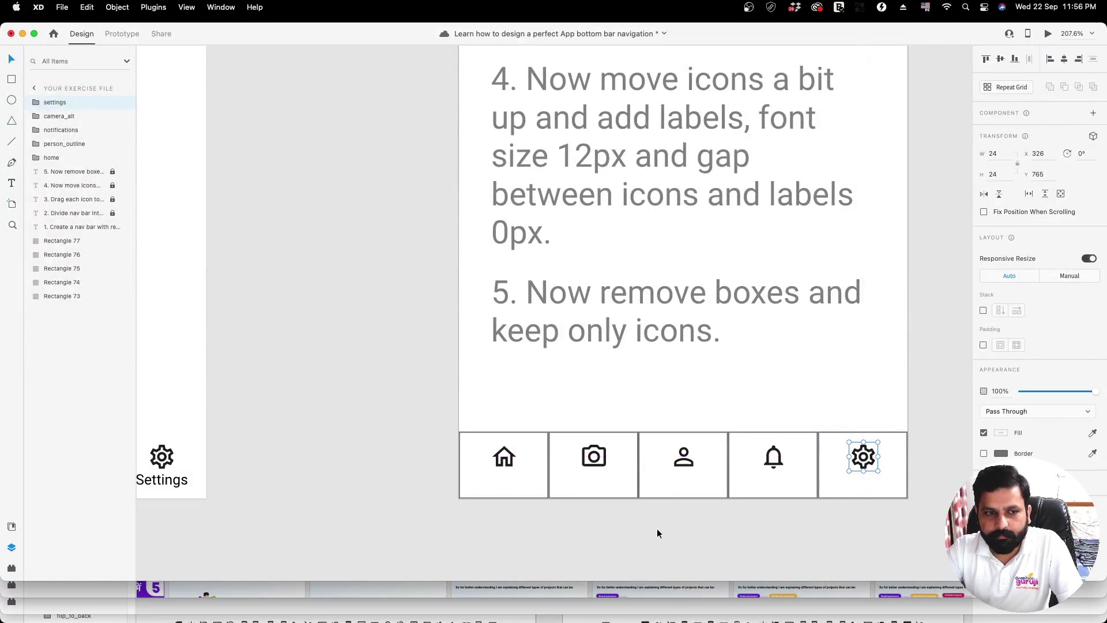
Copy the Settings label from the Step 5 artboard to directly below the exercise artboard's settings icon, at X 316 and Y 789.
{"action": "left_click", "coordinate": [171, 486]}
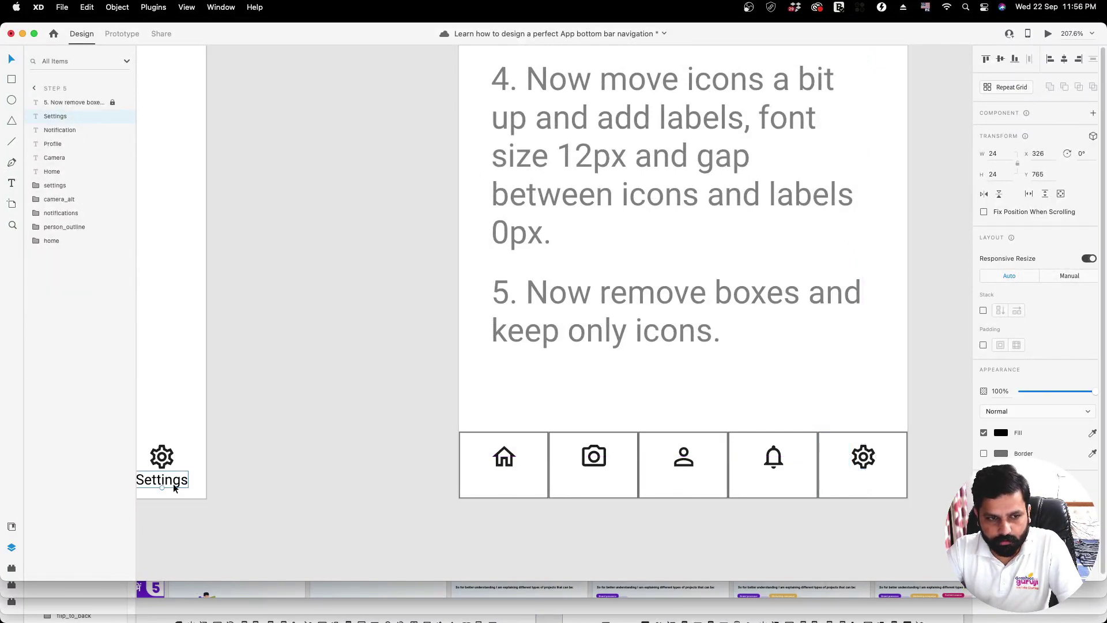
{"action": "left_click", "coordinate": [892, 493]}
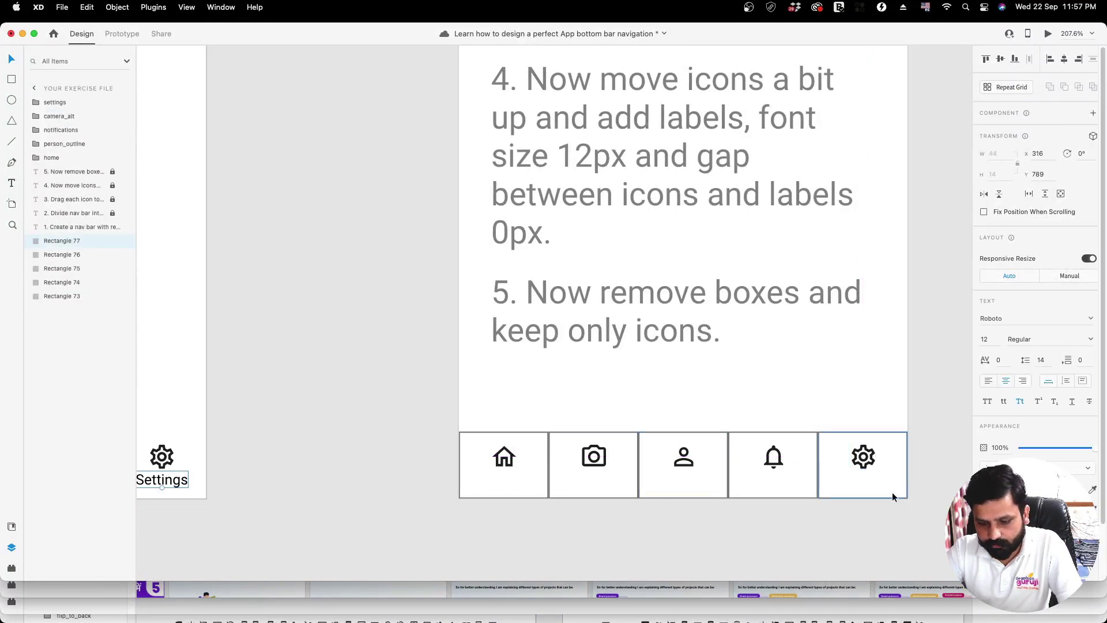
{"action": "type", "text": "Settings"}
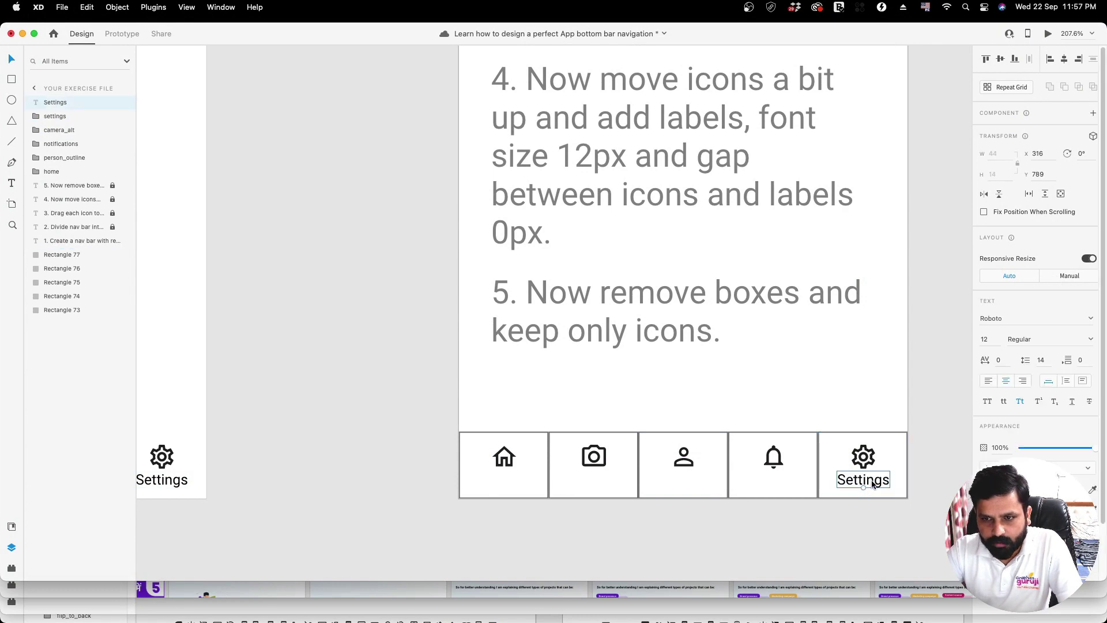
{"action": "left_click_drag", "start_coordinate": [874, 486], "coordinate": [872, 485]}
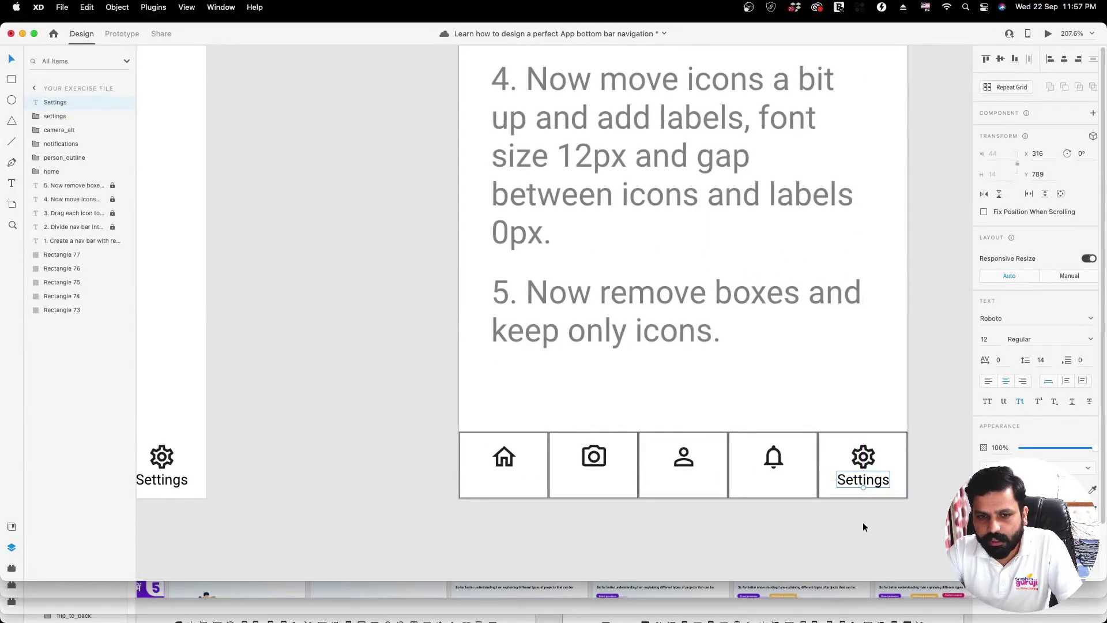
Duplicate the Settings label into the fourth box, centred directly below the bell icon at X 241.
{"action": "scroll", "coordinate": [870, 517], "scroll_direction": "up", "scroll_amount": 5}
{"action": "left_click", "coordinate": [868, 456]}
{"action": "key", "text": "alt"}
{"action": "left_click_drag", "start_coordinate": [741, 455], "coordinate": [745, 463]}
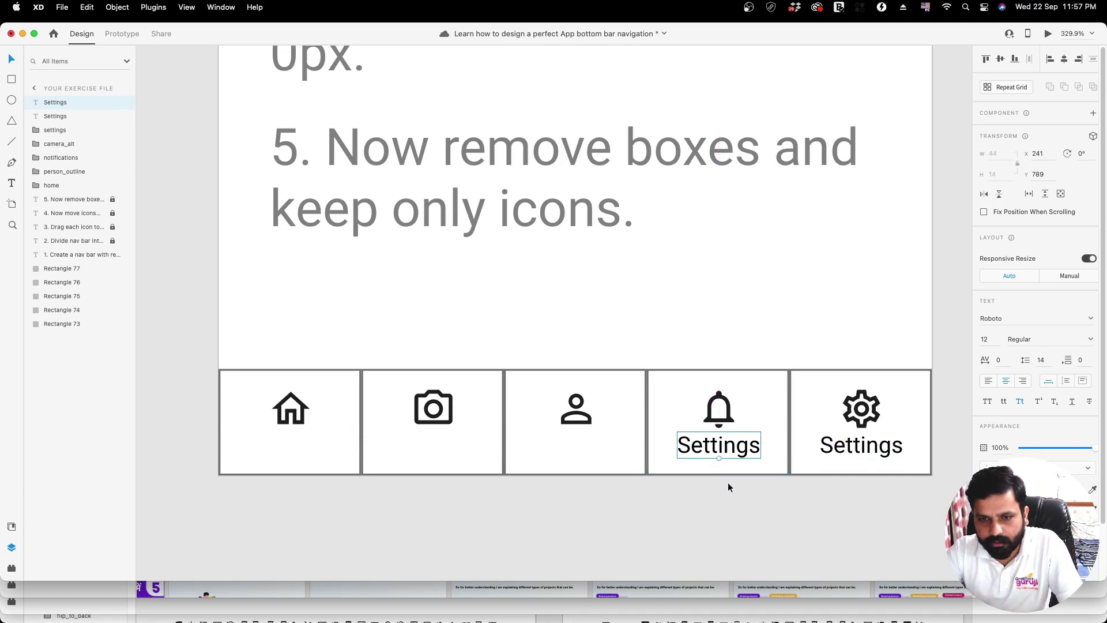
Measure the spacing around the label and icon in the bell box, and check both labels' font size.
{"action": "scroll", "coordinate": [728, 482], "scroll_direction": "down", "scroll_amount": 5}
{"action": "scroll", "coordinate": [728, 485], "scroll_direction": "up", "scroll_amount": 3}
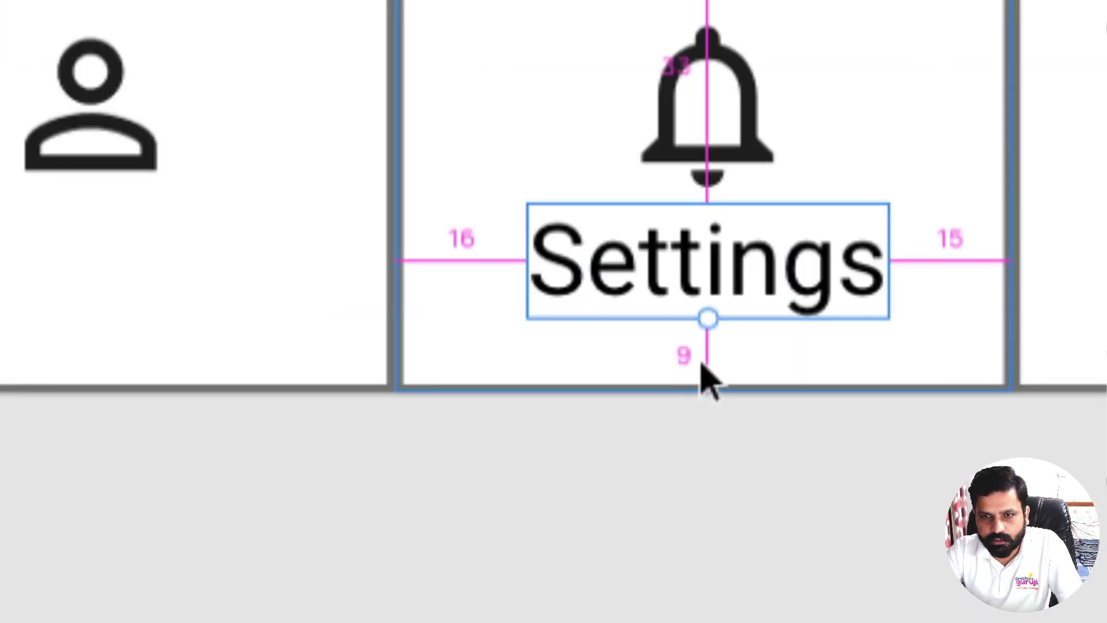
{"action": "scroll", "coordinate": [728, 369], "scroll_direction": "up", "scroll_amount": 5}
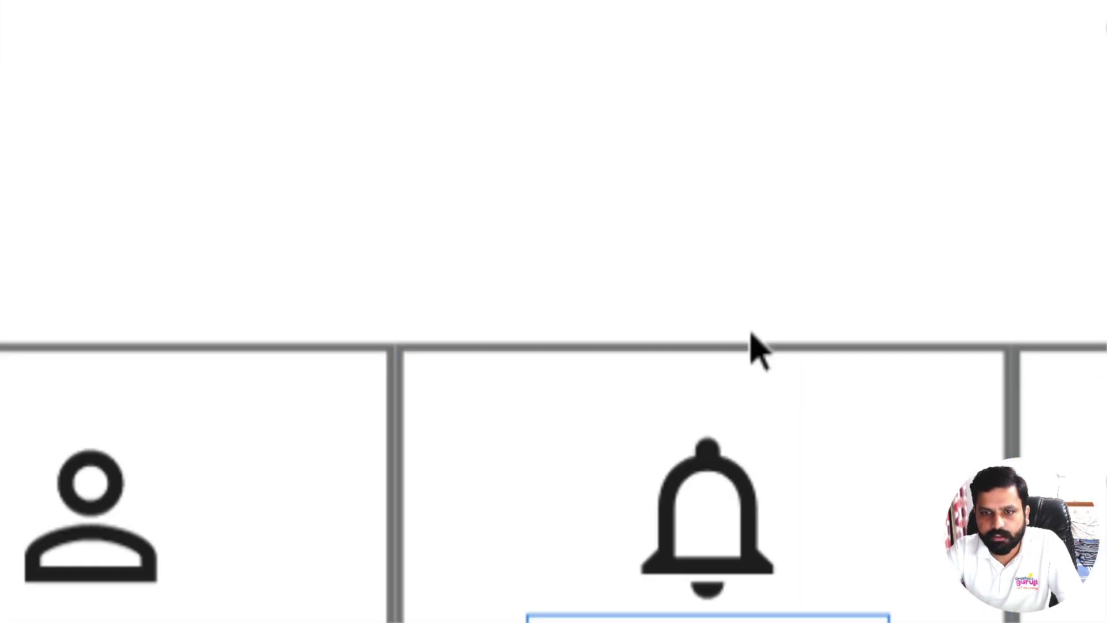
{"action": "left_click", "coordinate": [739, 461]}
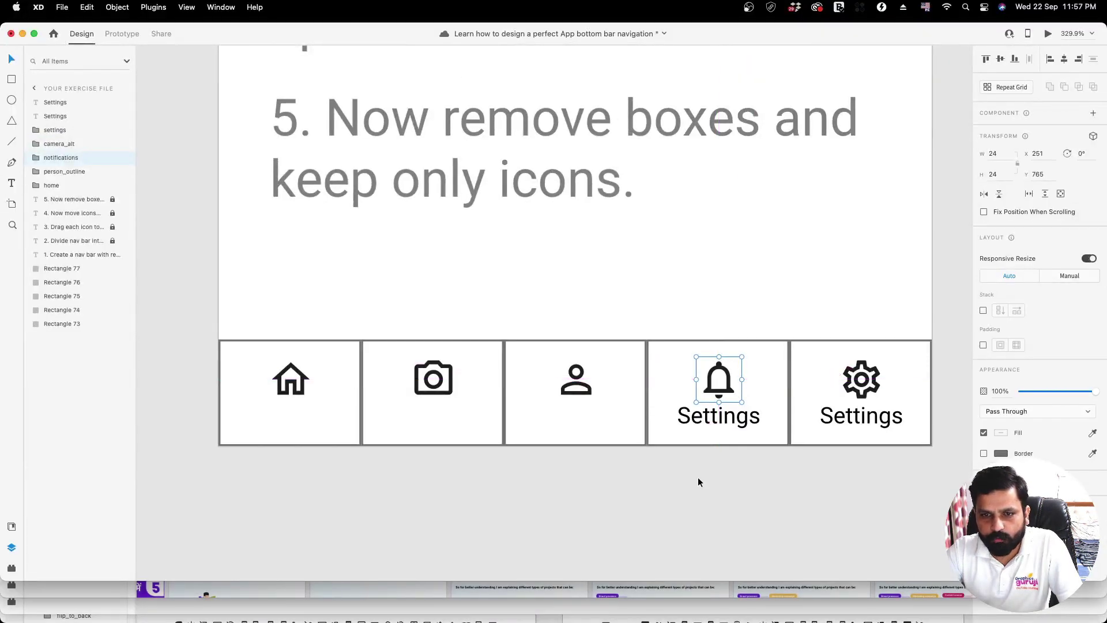
{"action": "left_click", "coordinate": [698, 482]}
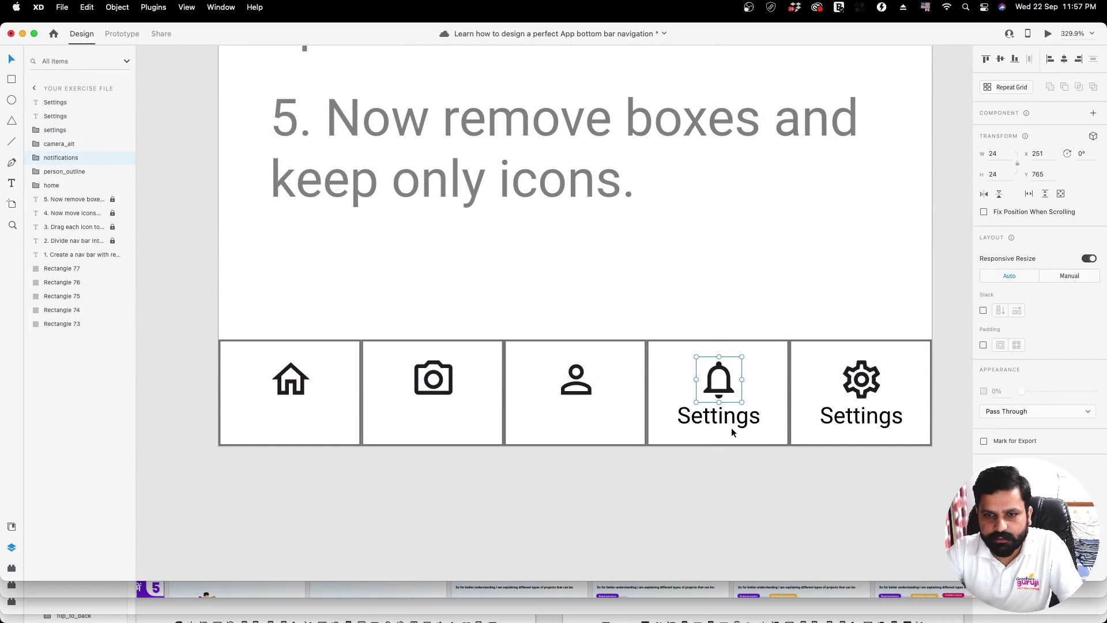
{"action": "left_click", "coordinate": [846, 419], "text": "shift"}
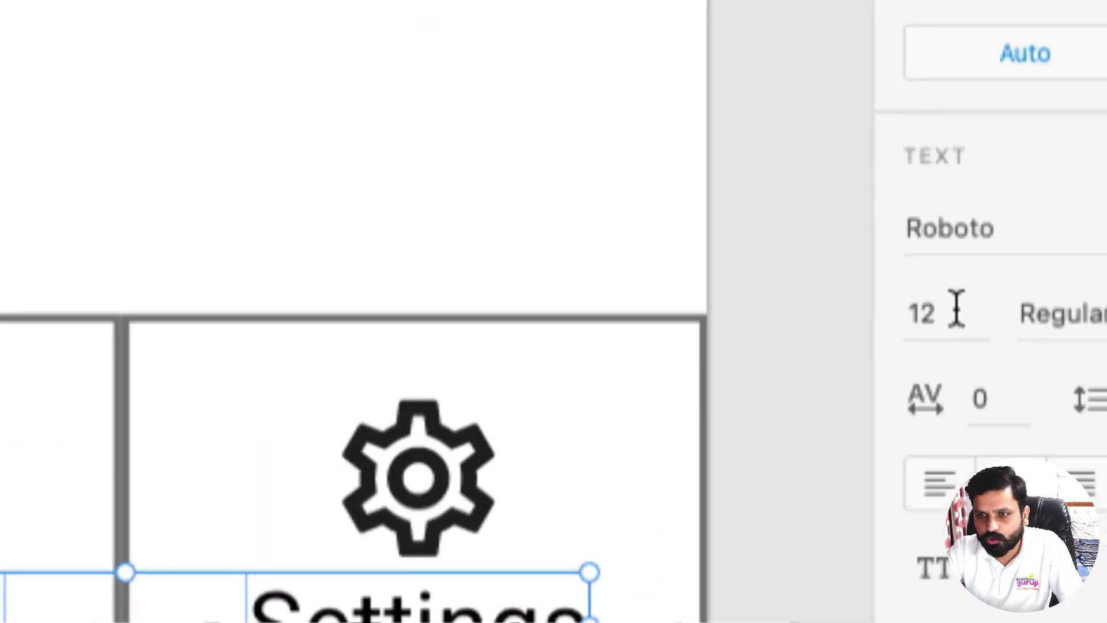
{"action": "left_click", "coordinate": [957, 311]}
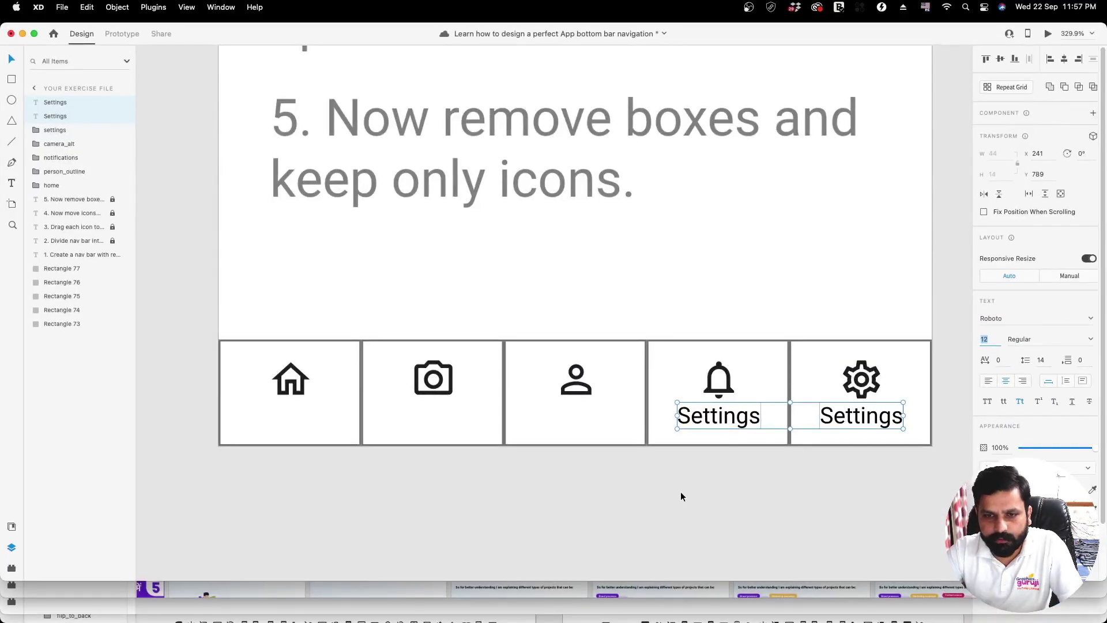
Duplicate the Settings label into the remaining three boxes, centred below the person, camera and home icons at X 166, 91 and 16.
{"action": "key", "text": "Escape"}
{"action": "left_click", "coordinate": [717, 457]}
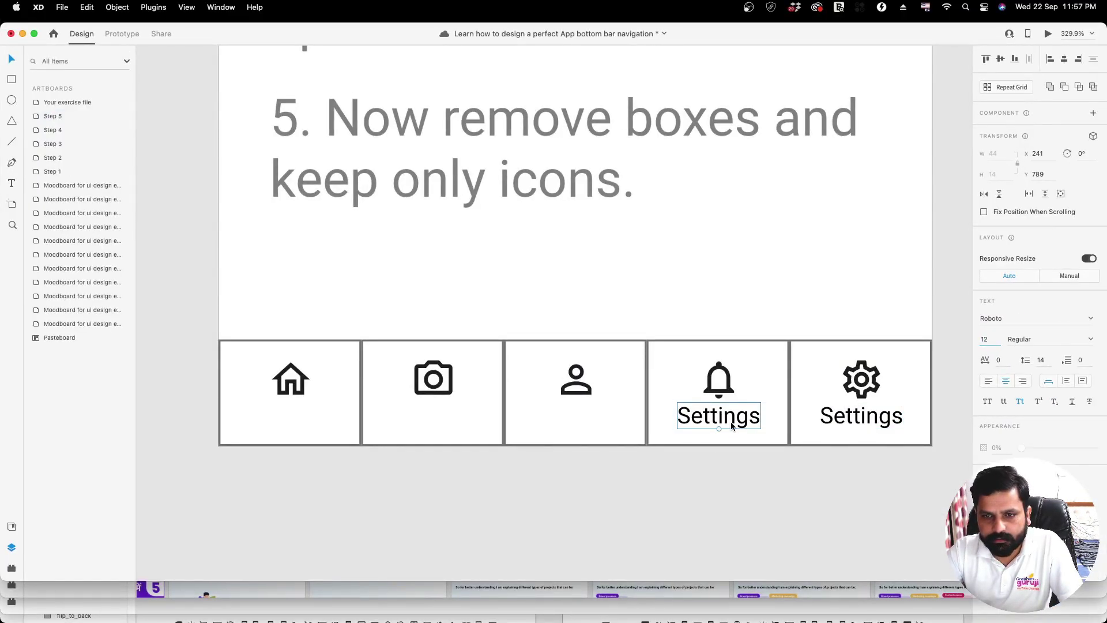
{"action": "left_click_drag", "start_coordinate": [742, 424], "coordinate": [312, 423]}
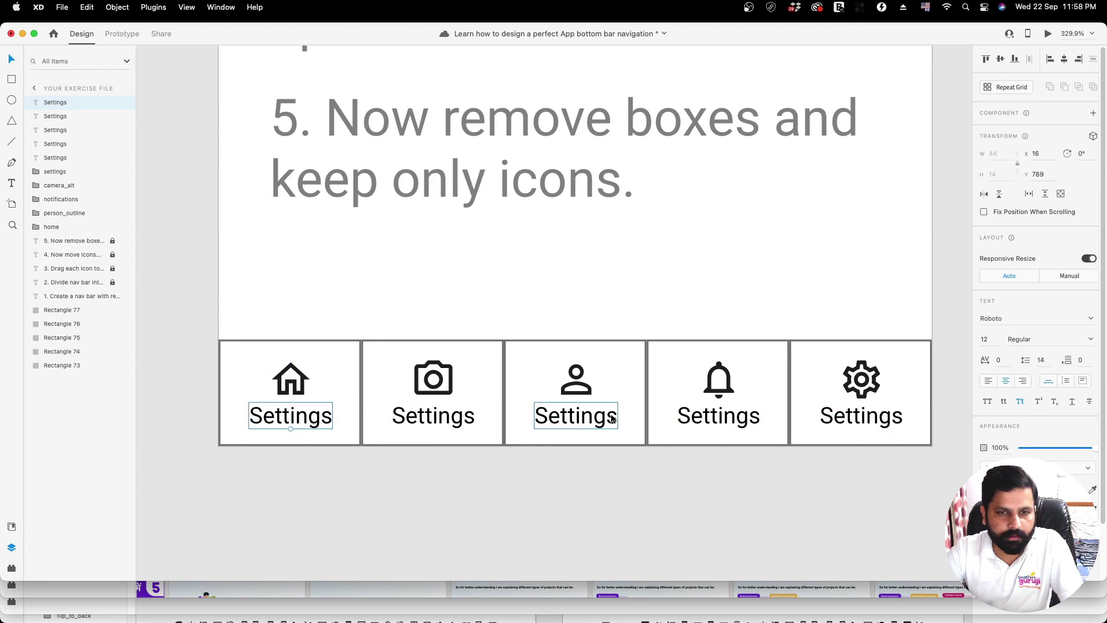
Change the label text below the home icon to Home.
{"action": "double_click", "coordinate": [309, 423]}
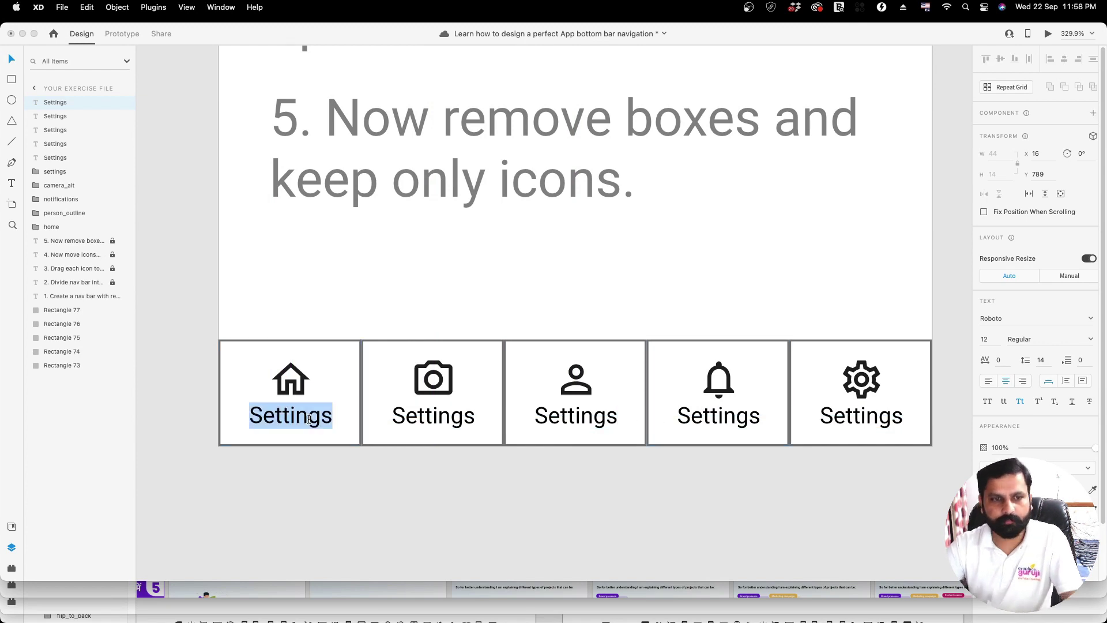
{"action": "type", "text": "Home"}
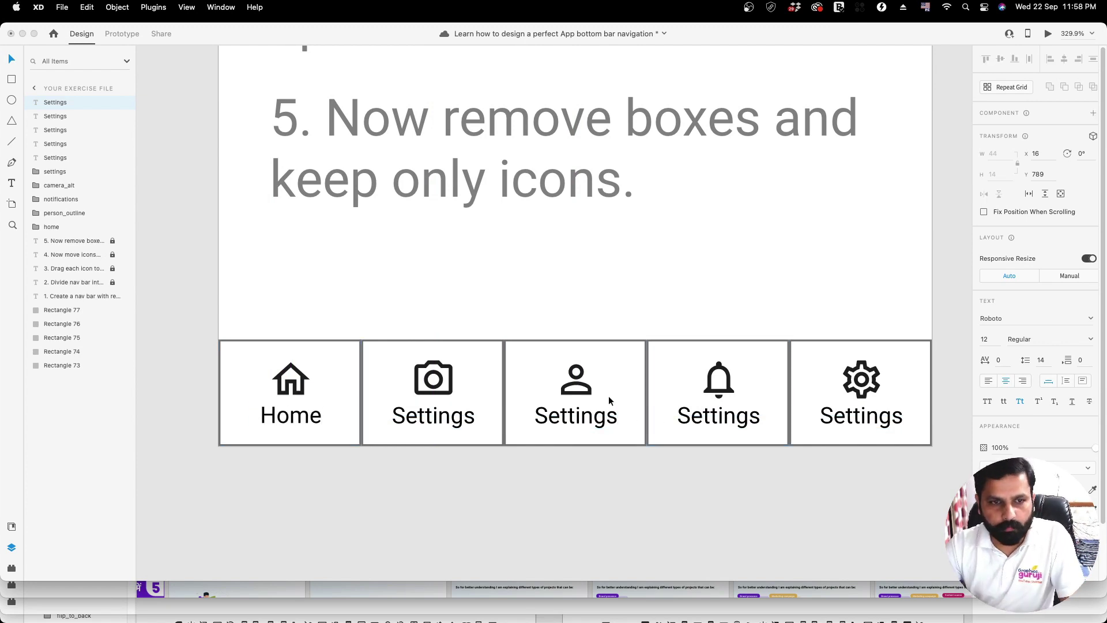
{"action": "key", "text": "Escape"}
Try left text alignment on the camera box's label by replacing its text with Cameradasd and shifting it to X 75.
{"action": "left_click", "coordinate": [428, 411]}
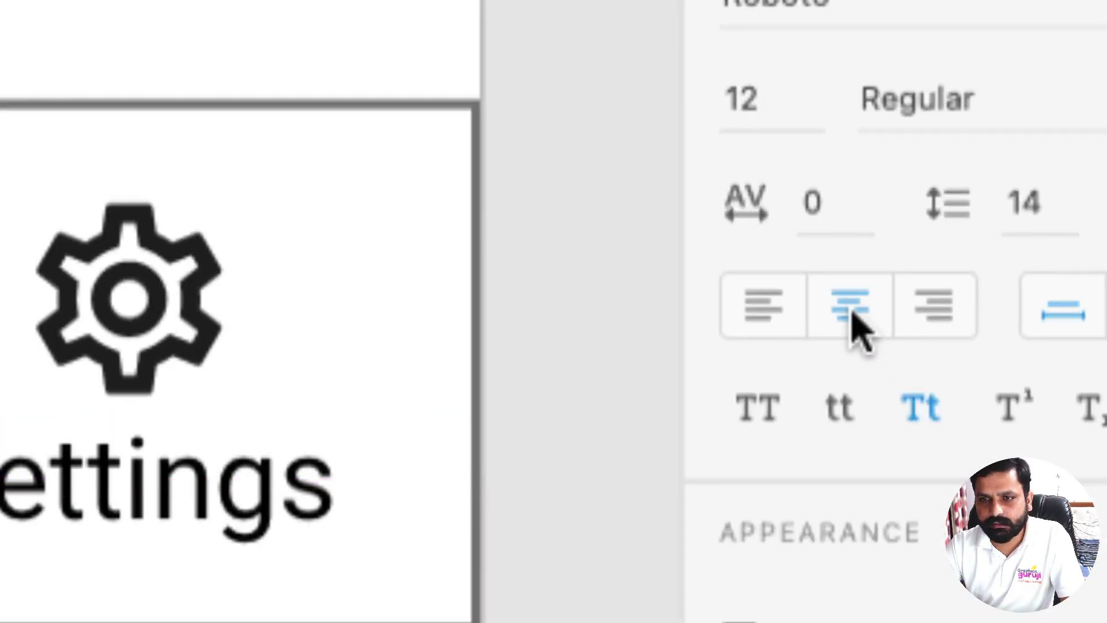
{"action": "left_click", "coordinate": [763, 314]}
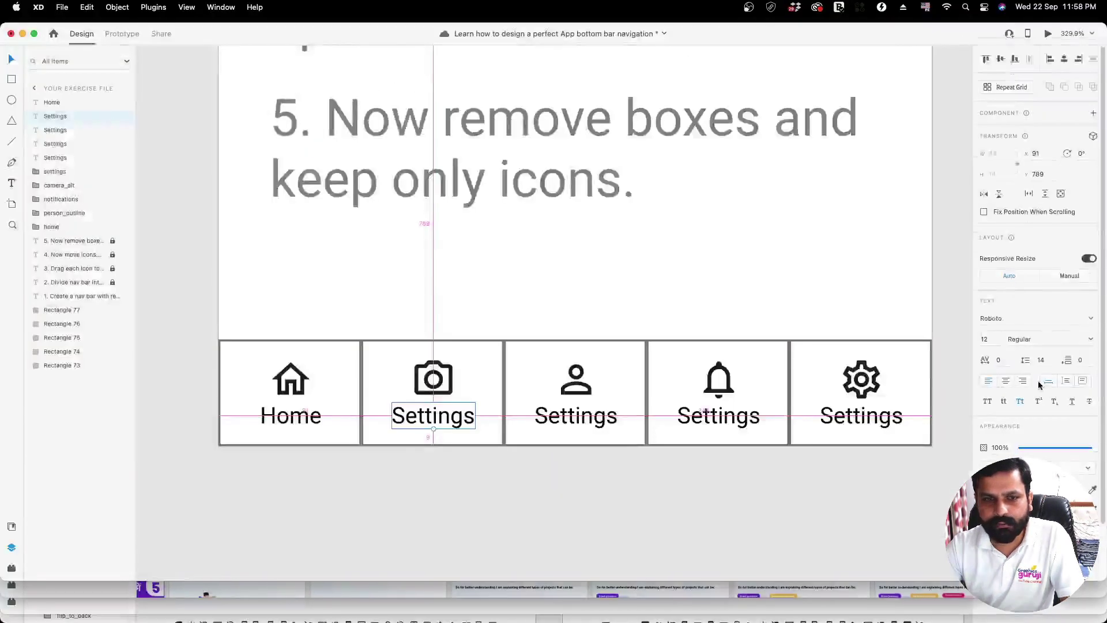
{"action": "double_click", "coordinate": [452, 421]}
{"action": "double_click", "coordinate": [453, 421]}
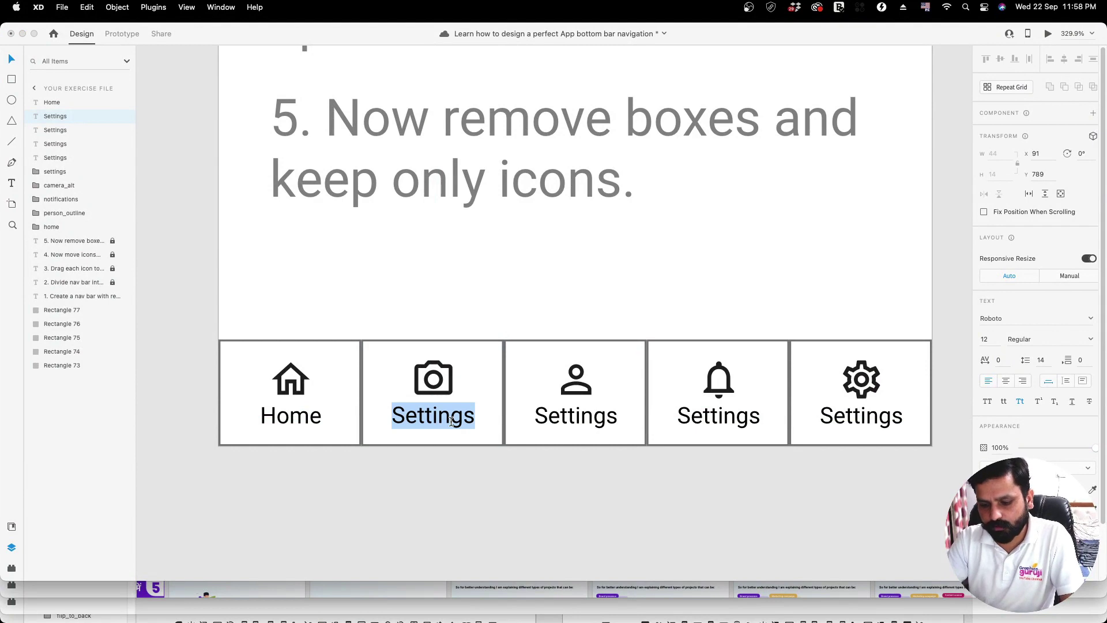
{"action": "type", "text": "Camera"}
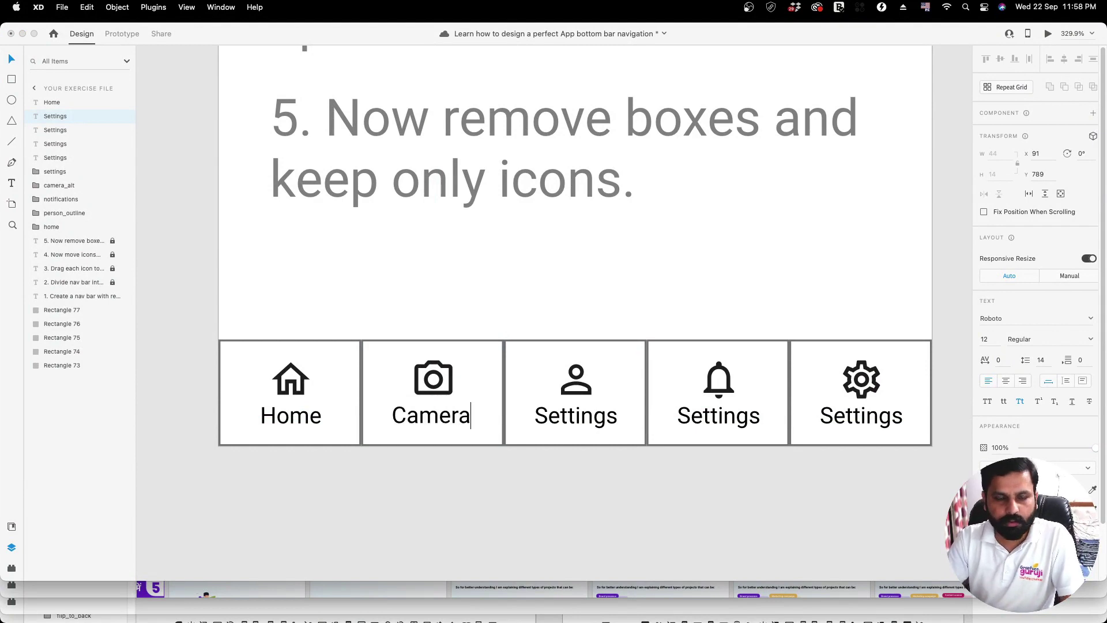
{"action": "type", "text": "dasd"}
{"action": "key", "text": "Escape"}
{"action": "left_click_drag", "start_coordinate": [437, 420], "coordinate": [428, 422]}
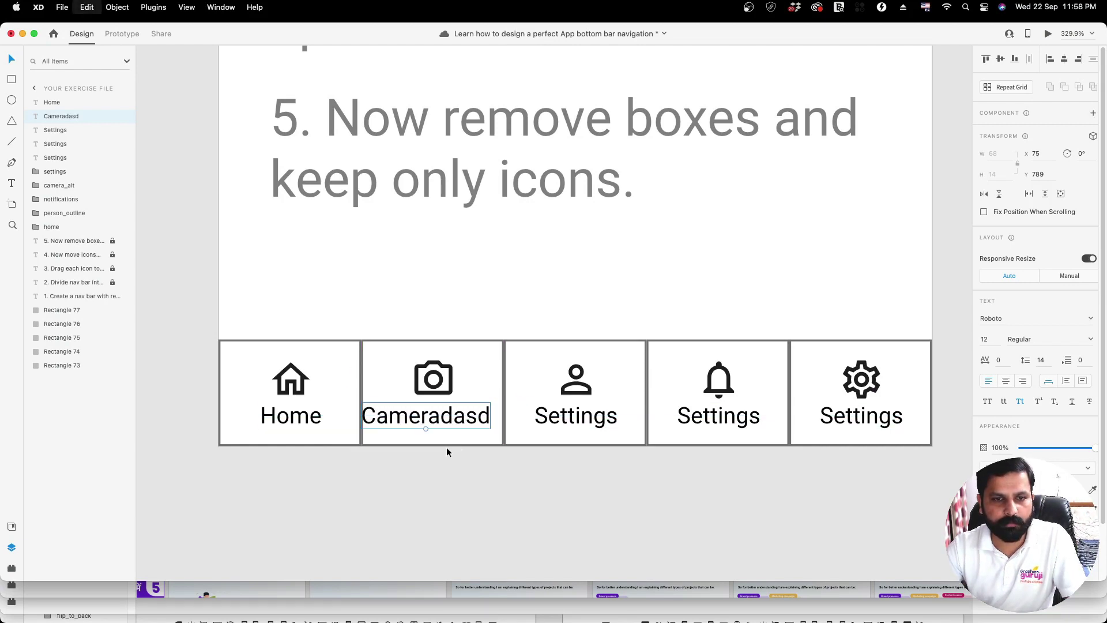
Undo the camera label's move and text change, and restore its centre text alignment.
{"action": "key", "text": "super+z"}
{"action": "key", "text": "super+z"}
{"action": "scroll", "coordinate": [1038, 398], "scroll_direction": "down", "scroll_amount": 2}
{"action": "left_click", "coordinate": [1007, 321]}
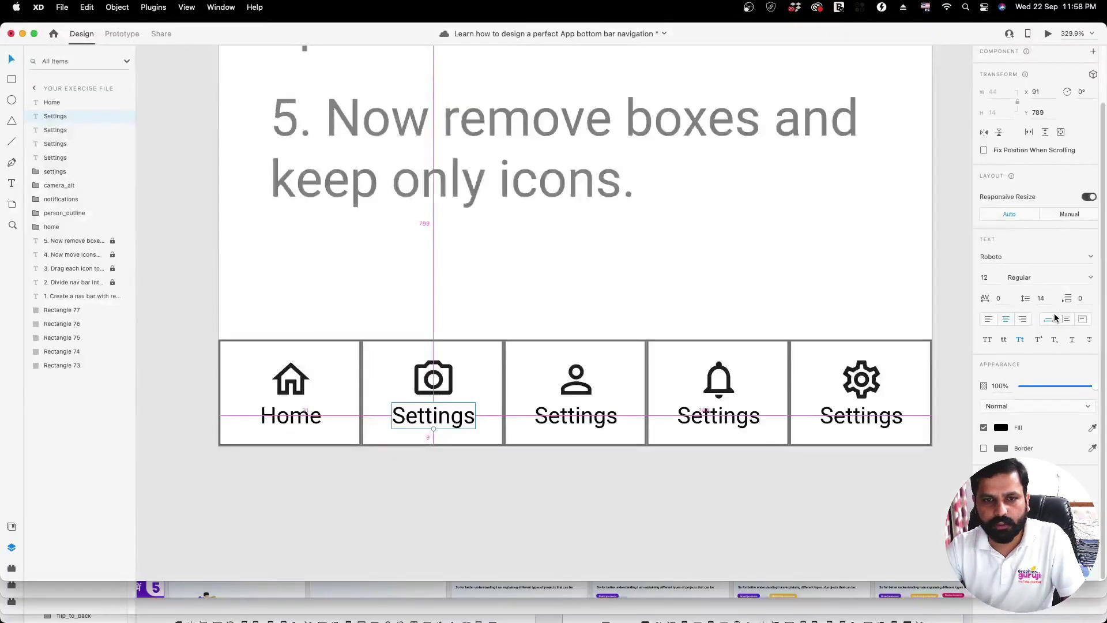
Test the centred camera label with the filler text Dsdasdasda and undo it.
{"action": "double_click", "coordinate": [239, 437]}
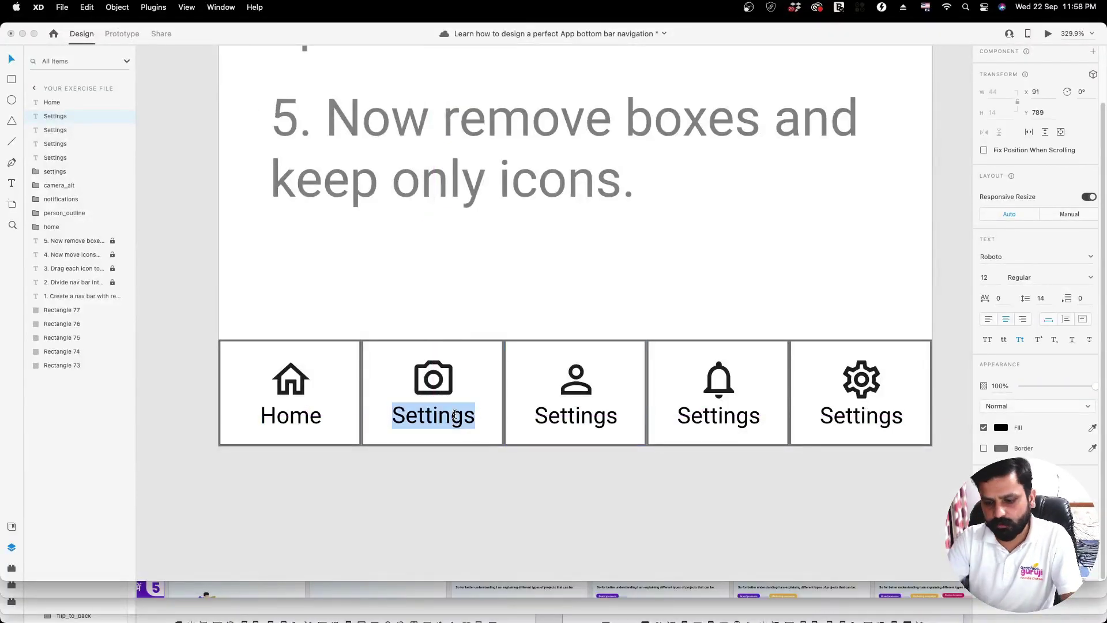
{"action": "type", "text": "Dsdasdasda"}
{"action": "key", "text": "super+z"}
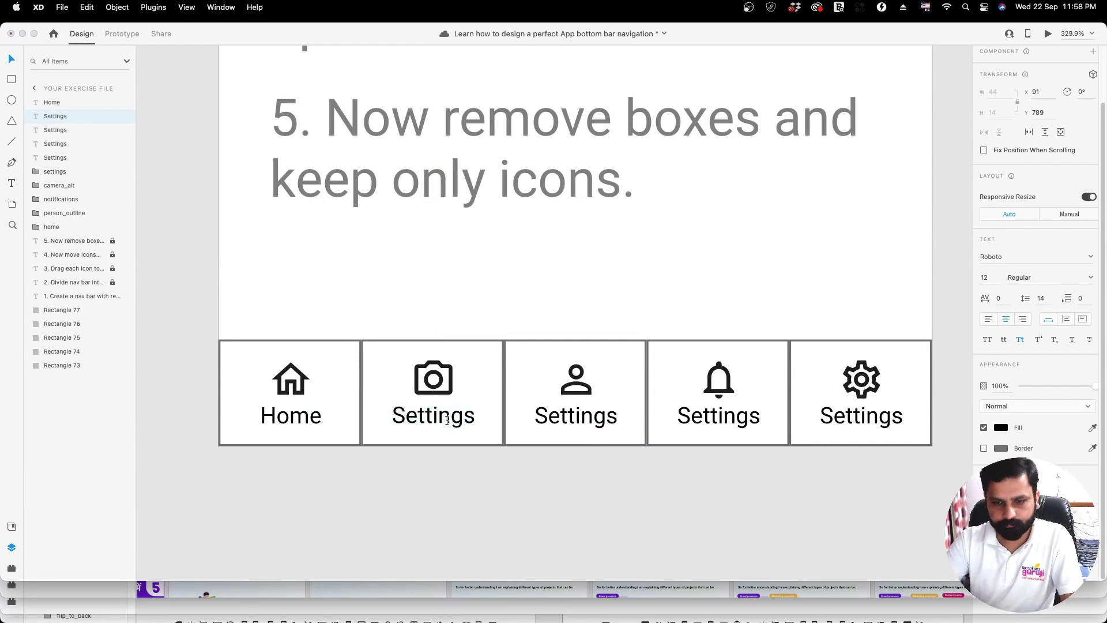
Change the label below the camera icon to Camera and the one below the person icon to Profile.
{"action": "double_click", "coordinate": [447, 420]}
{"action": "type", "text": "Camera"}
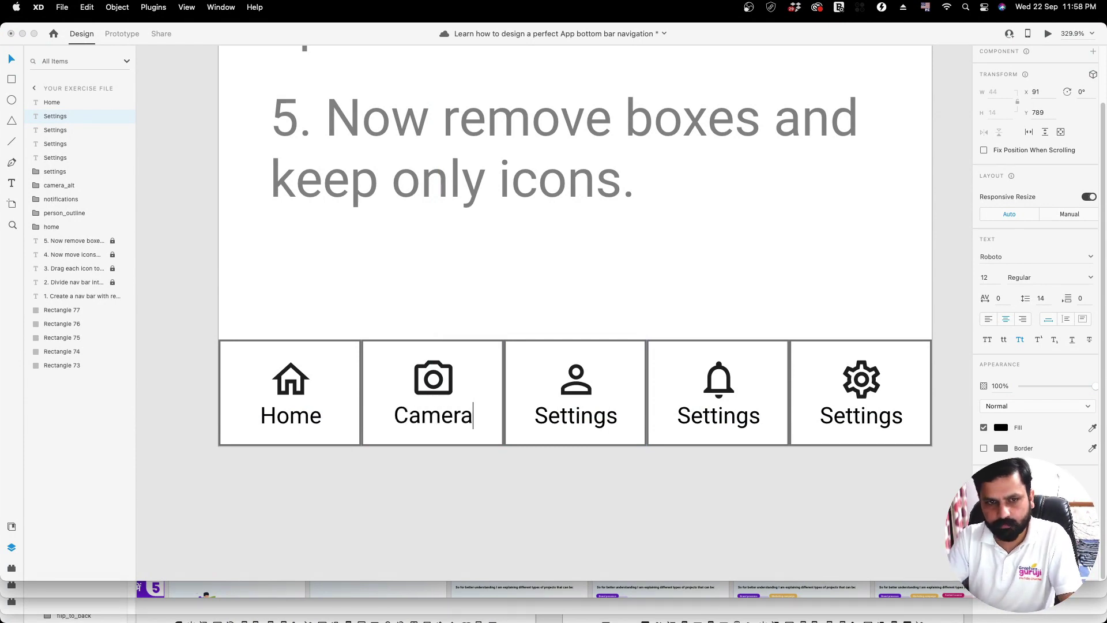
{"action": "double_click", "coordinate": [585, 427]}
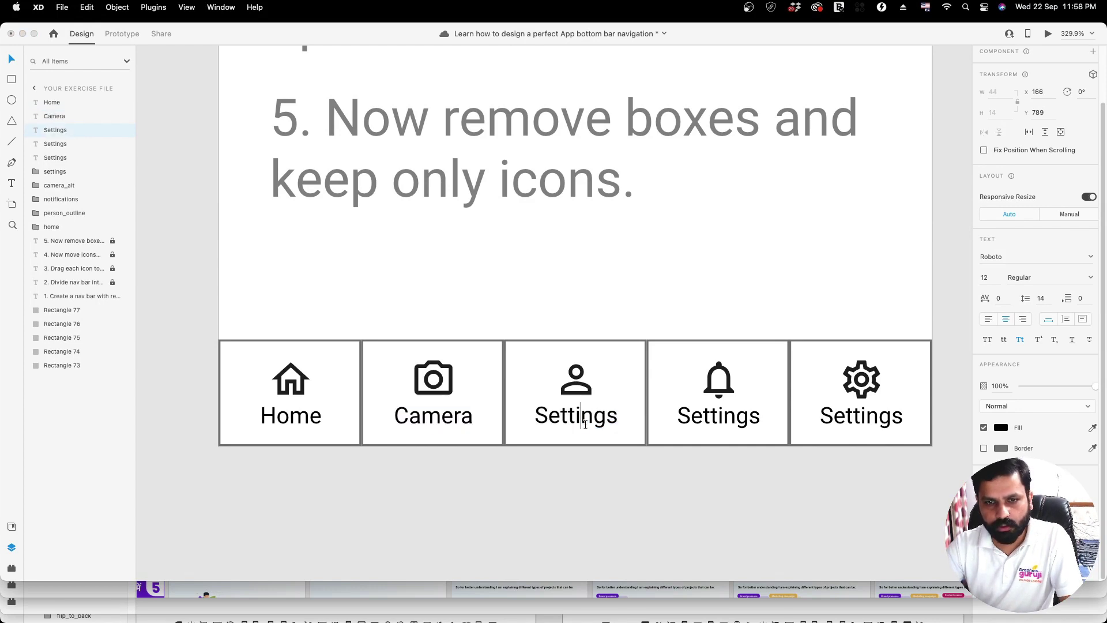
{"action": "double_click", "coordinate": [585, 425]}
{"action": "type", "text": "Pro"}
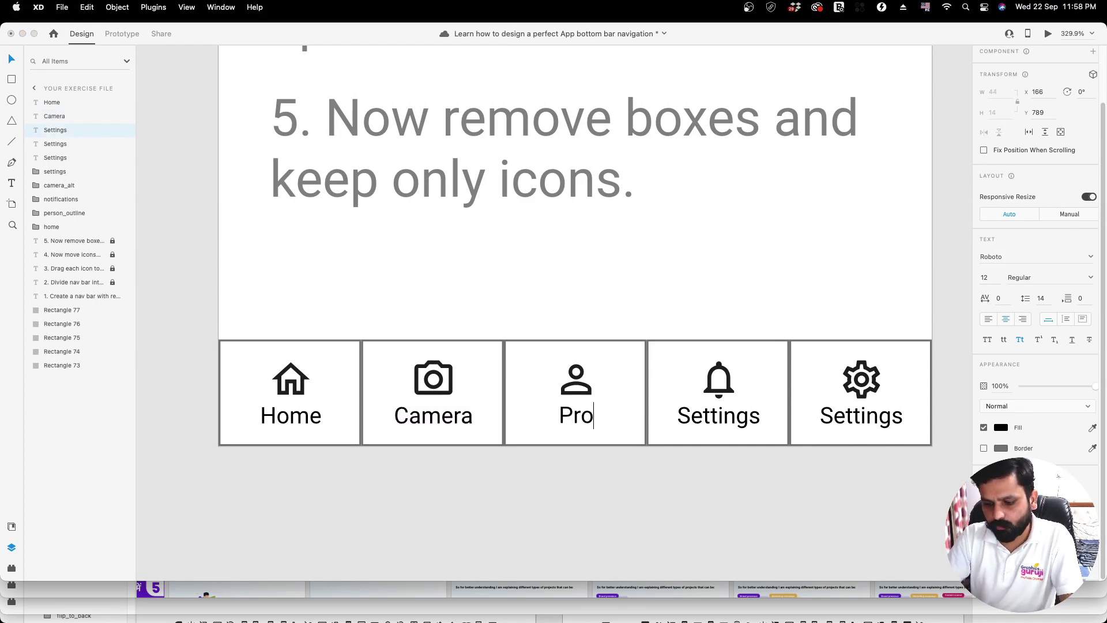
{"action": "type", "text": "file"}
{"action": "key", "text": "Escape"}
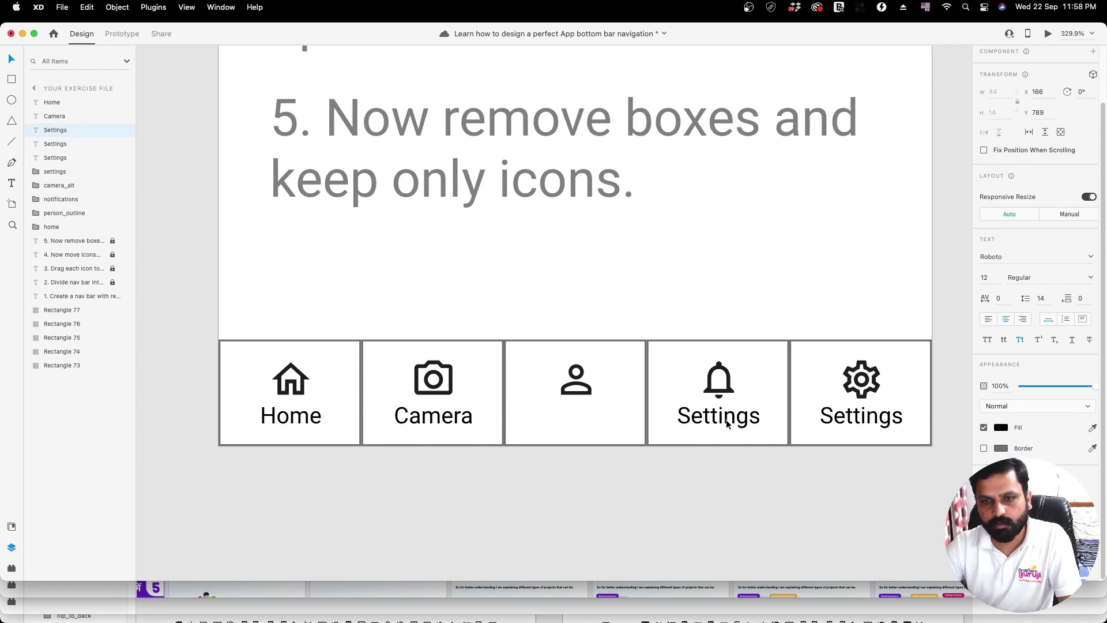
Change the label text below the bell icon to Notification.
{"action": "double_click", "coordinate": [727, 424]}
{"action": "type", "text": "Notification"}
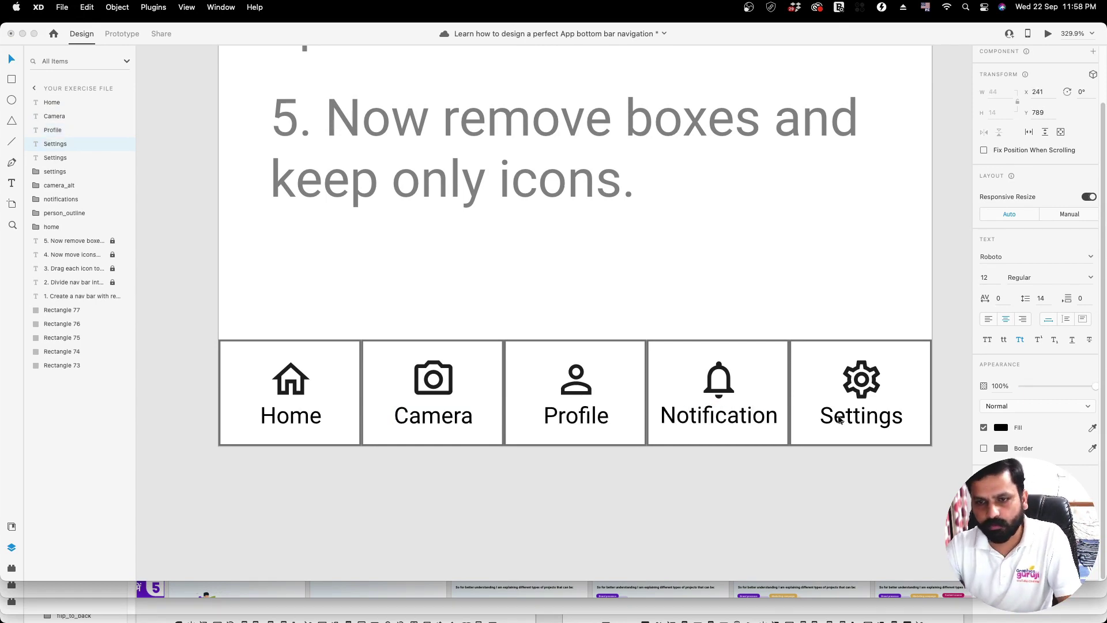
{"action": "left_click", "coordinate": [871, 410]}
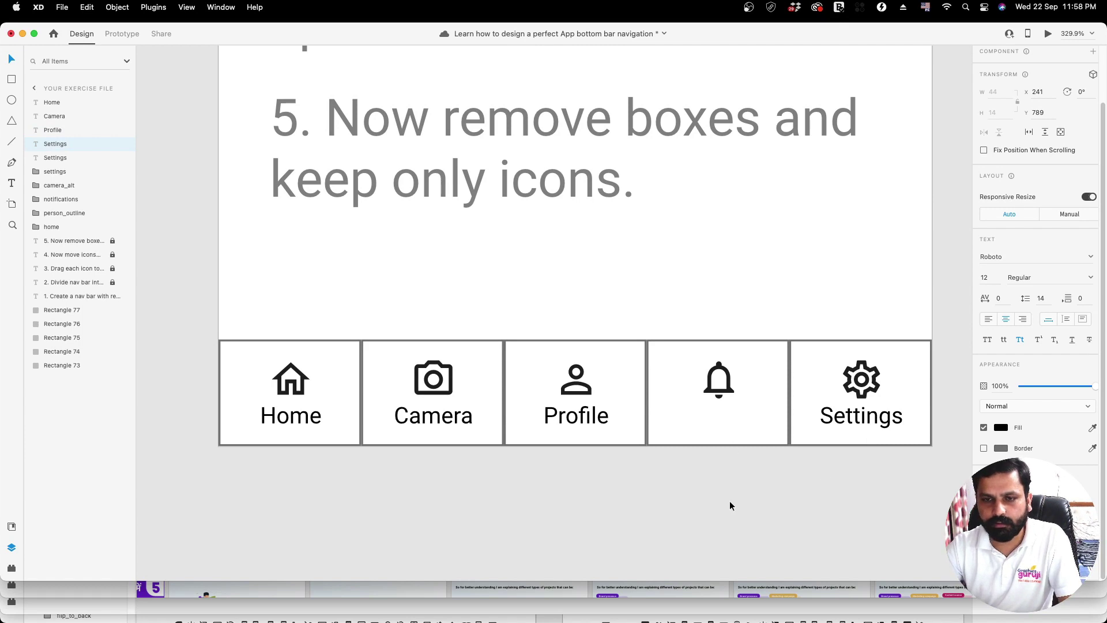
{"action": "left_click", "coordinate": [638, 488]}
Delete the five box rectangles from the exercise artboard's navigation bar, keeping the icons and labels.
{"action": "scroll", "coordinate": [638, 488], "scroll_direction": "down", "scroll_amount": 5}
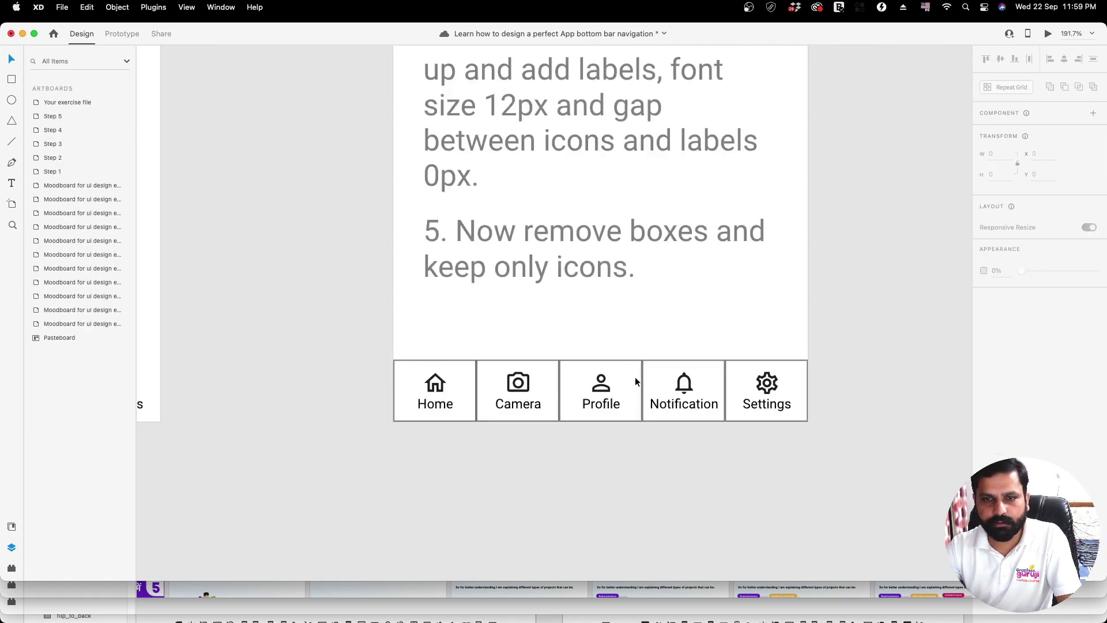
{"action": "left_click_drag", "start_coordinate": [821, 354], "coordinate": [399, 364]}
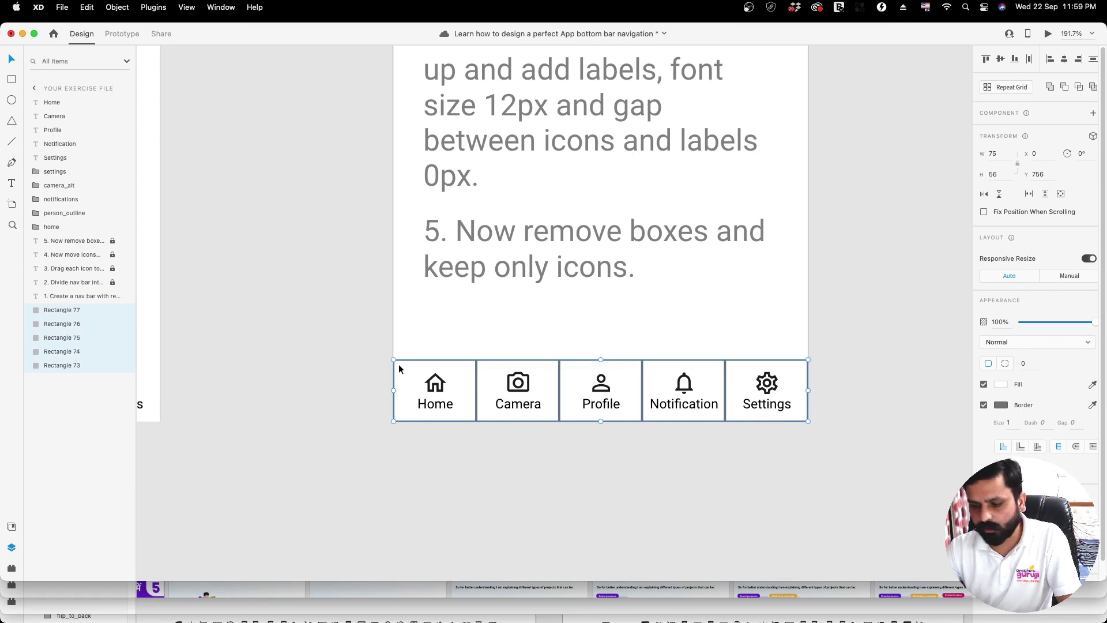
{"action": "key", "text": "Delete"}
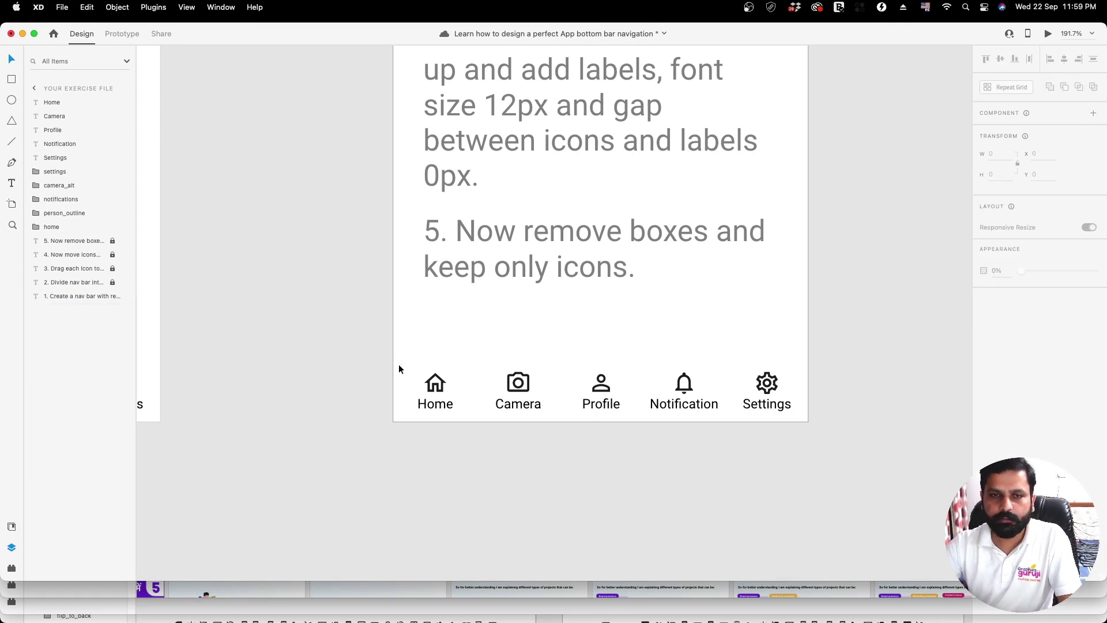
Draw a 375 px wide rectangle over the navigation icons, set its height to 56 px and align it to the artboard bottom at Y 756.
{"action": "left_click_drag", "start_coordinate": [645, 322], "coordinate": [667, 273]}
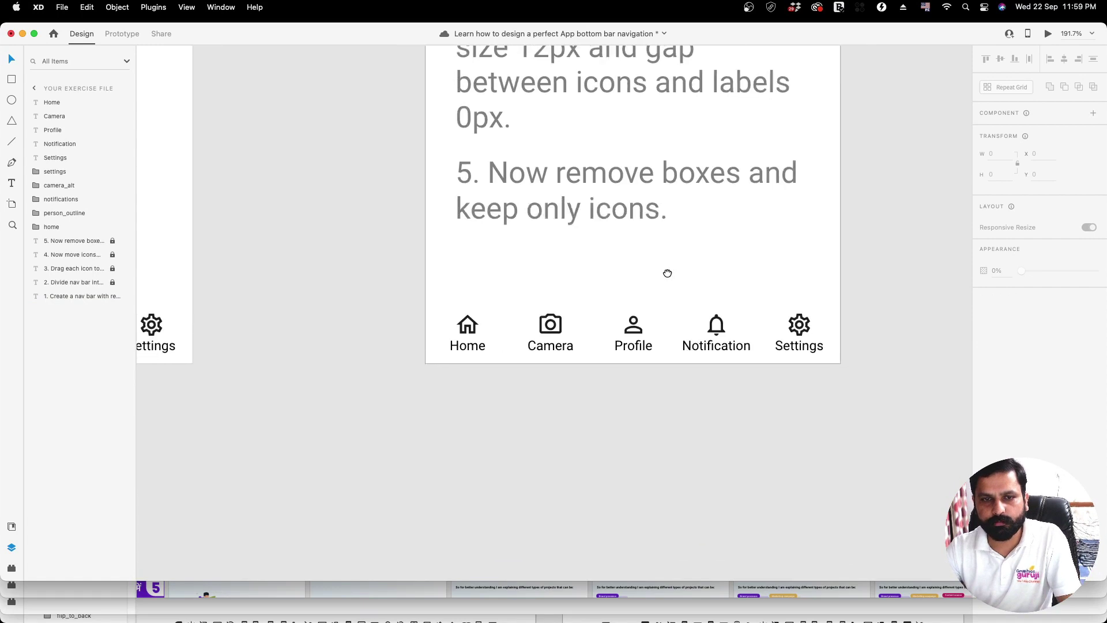
{"action": "left_click", "coordinate": [12, 81]}
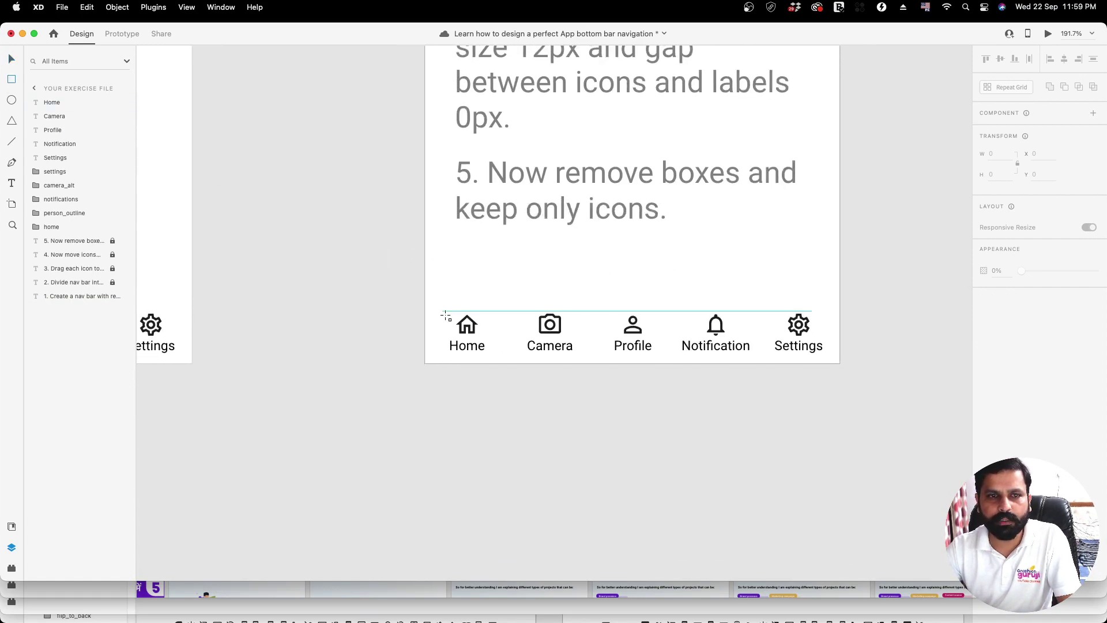
{"action": "left_click_drag", "start_coordinate": [425, 303], "coordinate": [841, 364]}
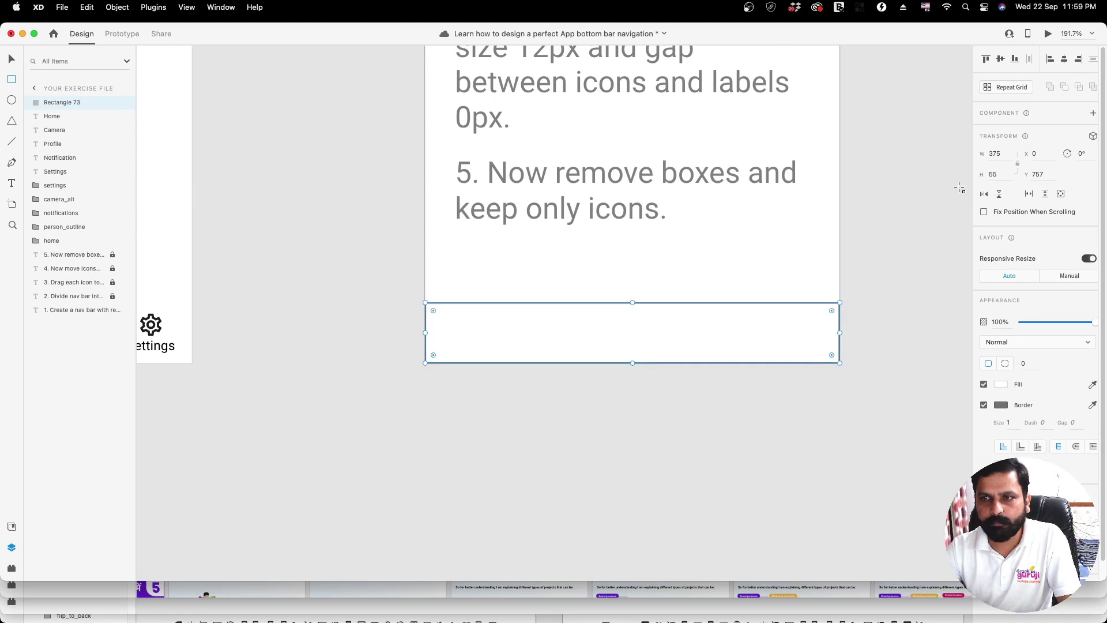
{"action": "left_click", "coordinate": [995, 176]}
{"action": "type", "text": "56"}
{"action": "key", "text": "Return"}
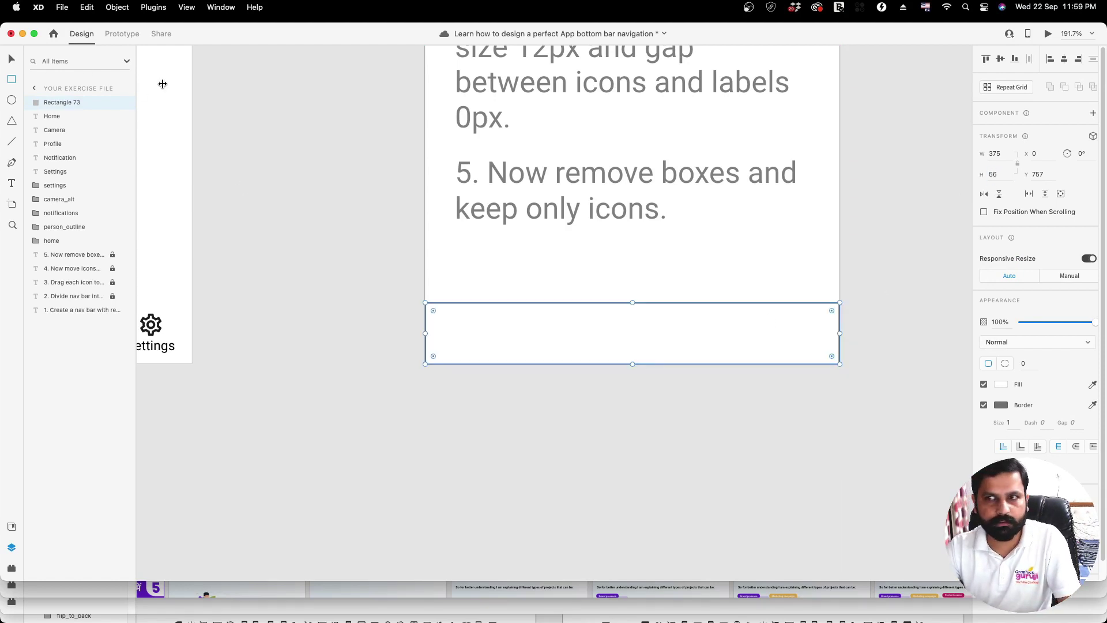
{"action": "key", "text": "Up"}
Turn the new rectangle into a borderless green #82B433 background placed behind the icons and labels.
{"action": "left_click", "coordinate": [984, 405]}
{"action": "key", "text": "super+shift+bracketleft"}
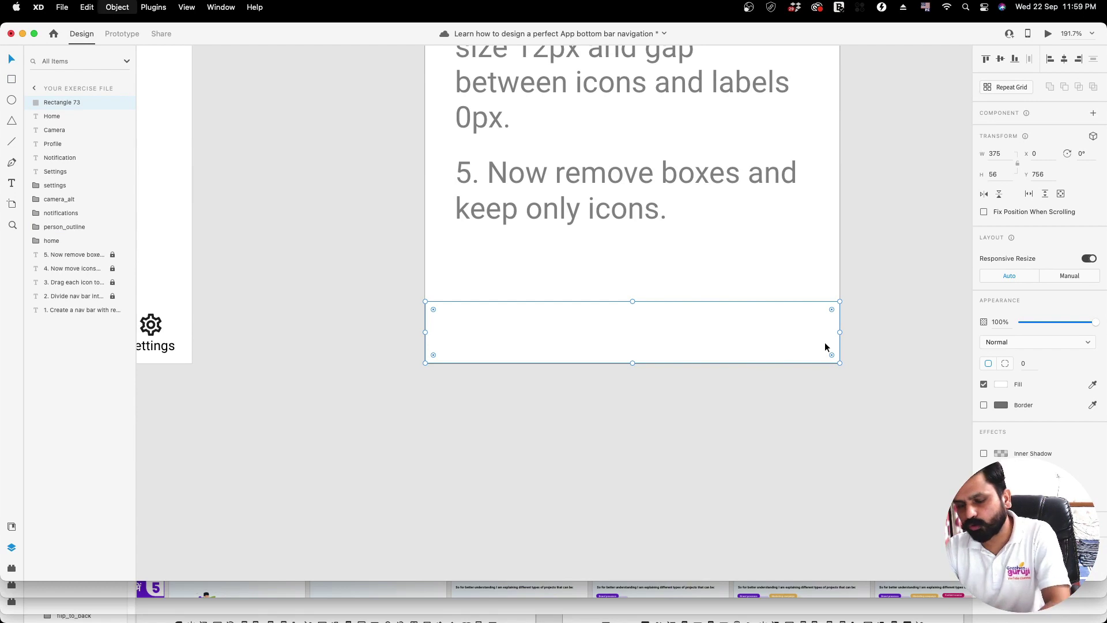
{"action": "left_click", "coordinate": [1002, 384]}
{"action": "mouse_move", "coordinate": [884, 358]}
{"action": "left_mouse_down"}
{"action": "mouse_move", "coordinate": [857, 350]}
{"action": "mouse_move", "coordinate": [971, 302]}
{"action": "mouse_move", "coordinate": [930, 404]}
{"action": "mouse_move", "coordinate": [965, 356]}
{"action": "mouse_move", "coordinate": [965, 413]}
{"action": "mouse_move", "coordinate": [965, 336]}
{"action": "mouse_move", "coordinate": [967, 394]}
{"action": "left_mouse_up"}
{"action": "left_click", "coordinate": [927, 353]}
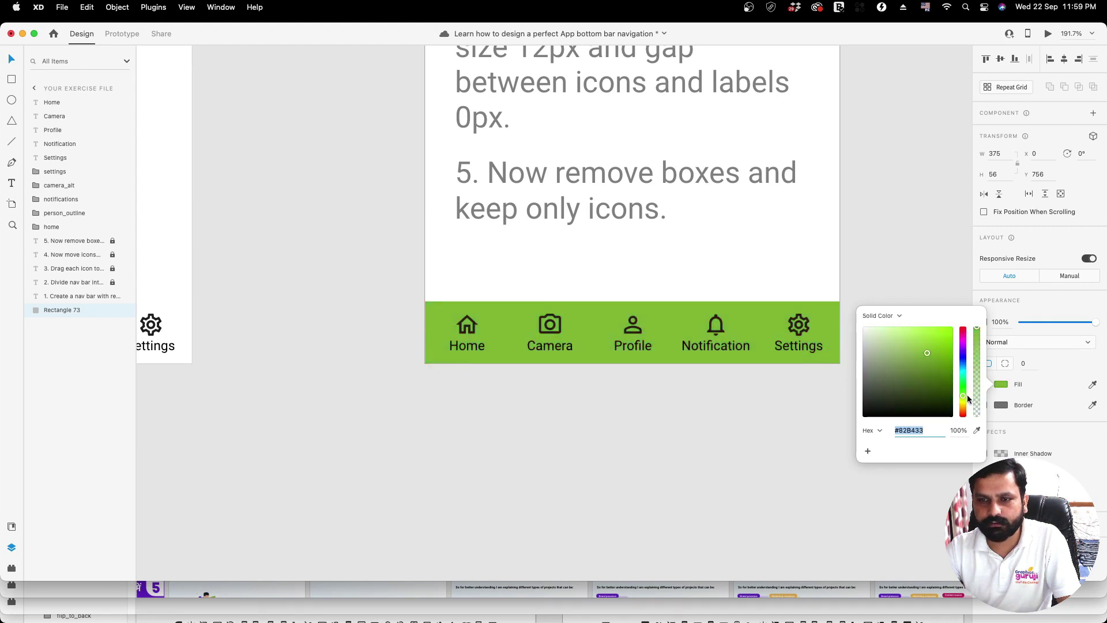
{"action": "left_click", "coordinate": [469, 327]}
{"action": "left_click", "coordinate": [480, 347], "text": "shift"}
{"action": "key", "text": "Escape"}
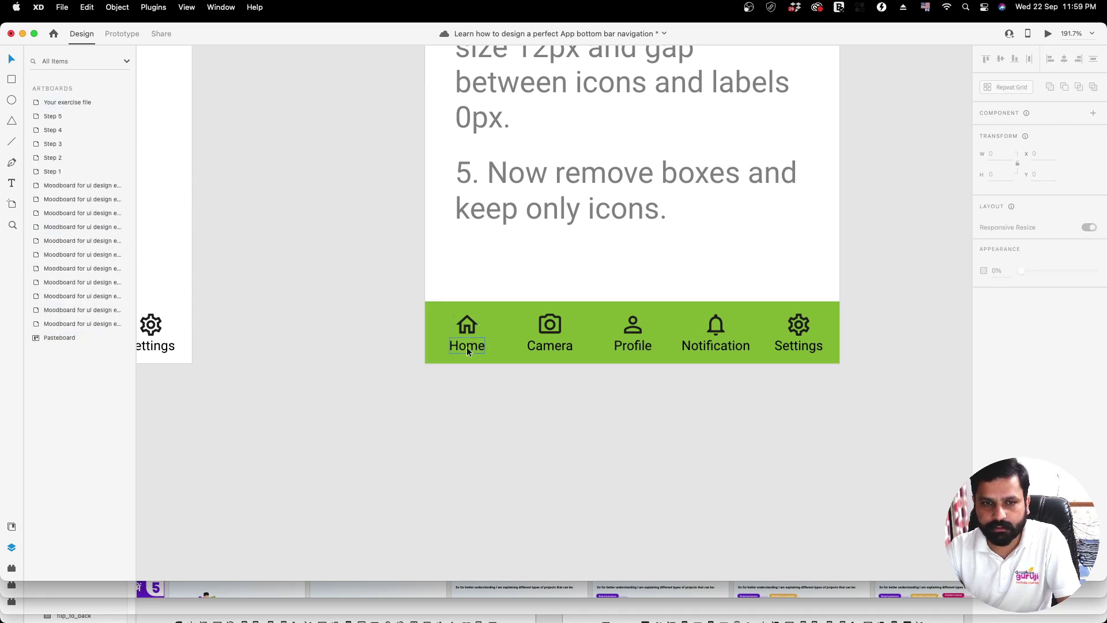
{"action": "left_click", "coordinate": [467, 348]}
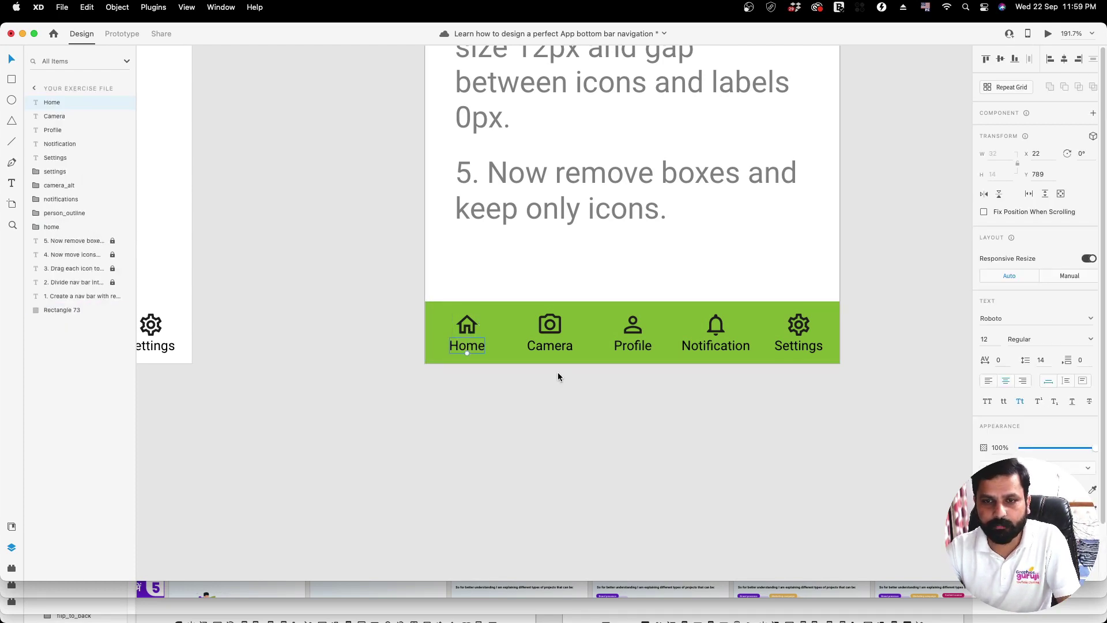
{"action": "left_click", "coordinate": [763, 311]}
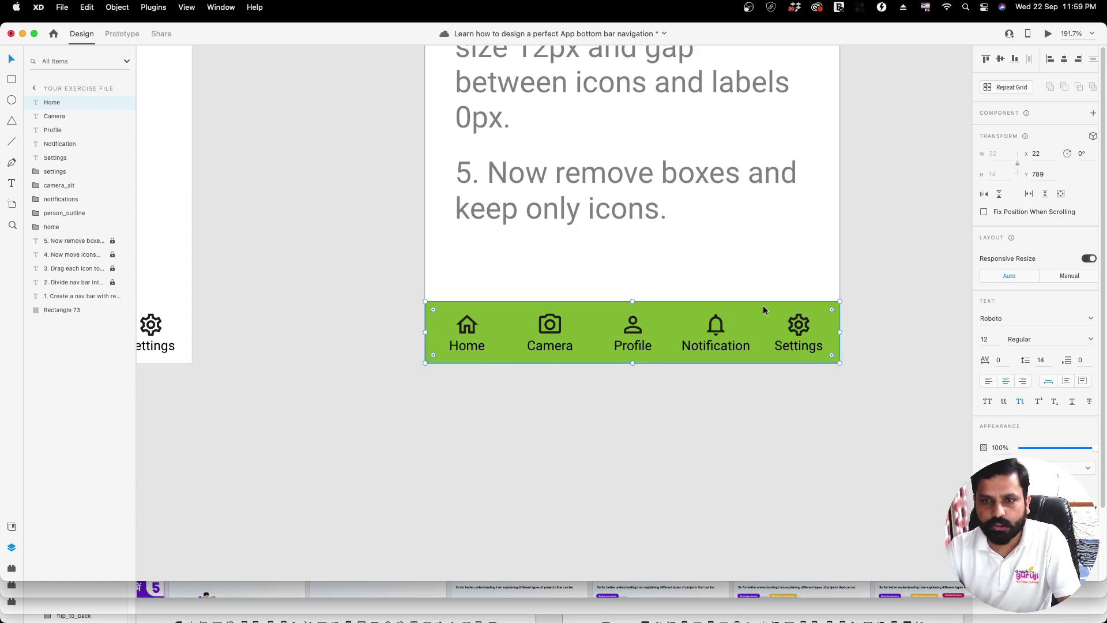